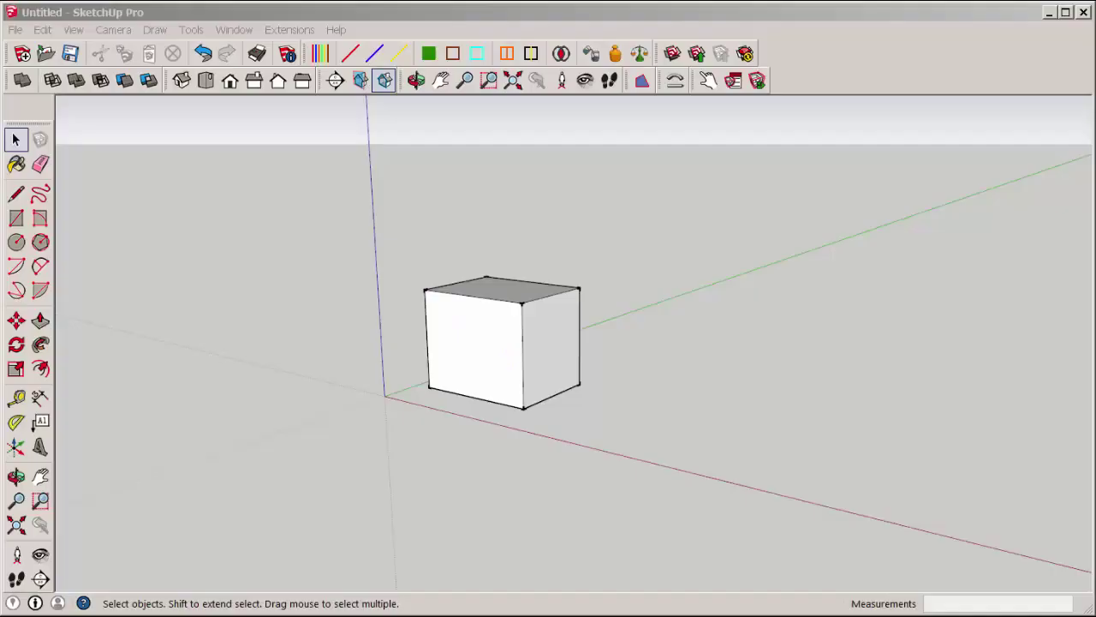
# Place the extruded 3D text "MOM" on the box's front face, in Swis721 BlkEx BT, 1' high and 3" deep
pyautogui.click(41, 447)
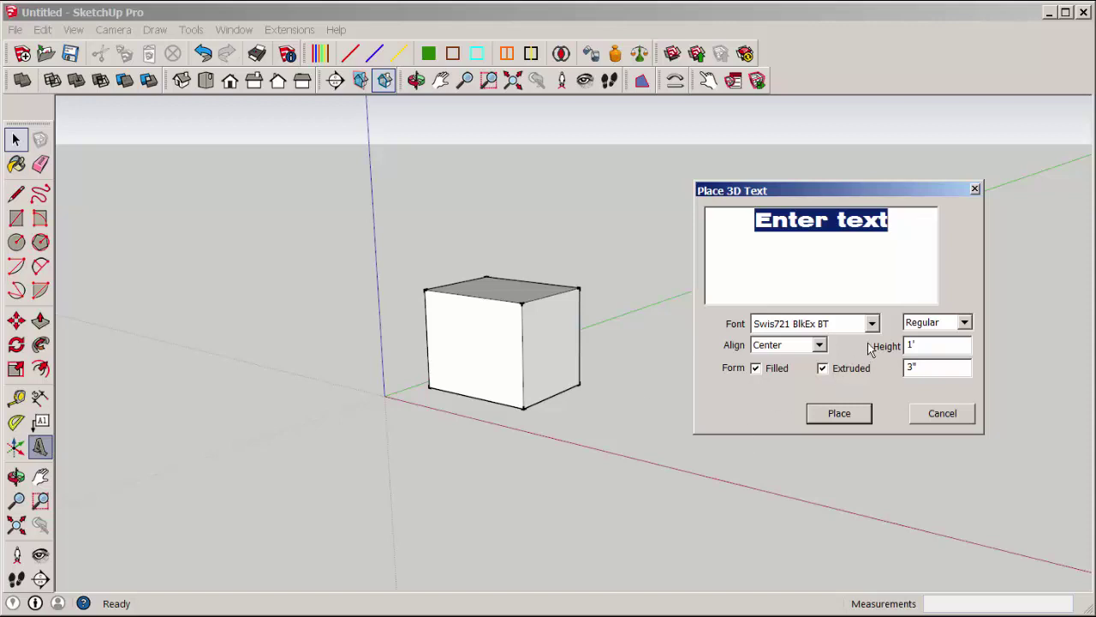
pyautogui.click(872, 323)
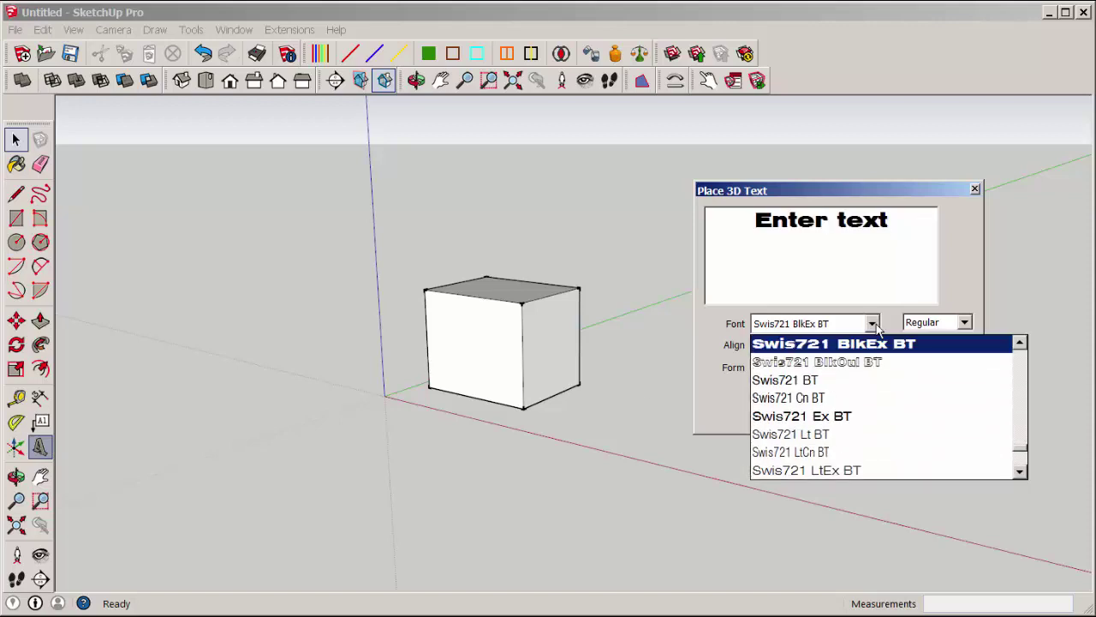
pyautogui.click(876, 329)
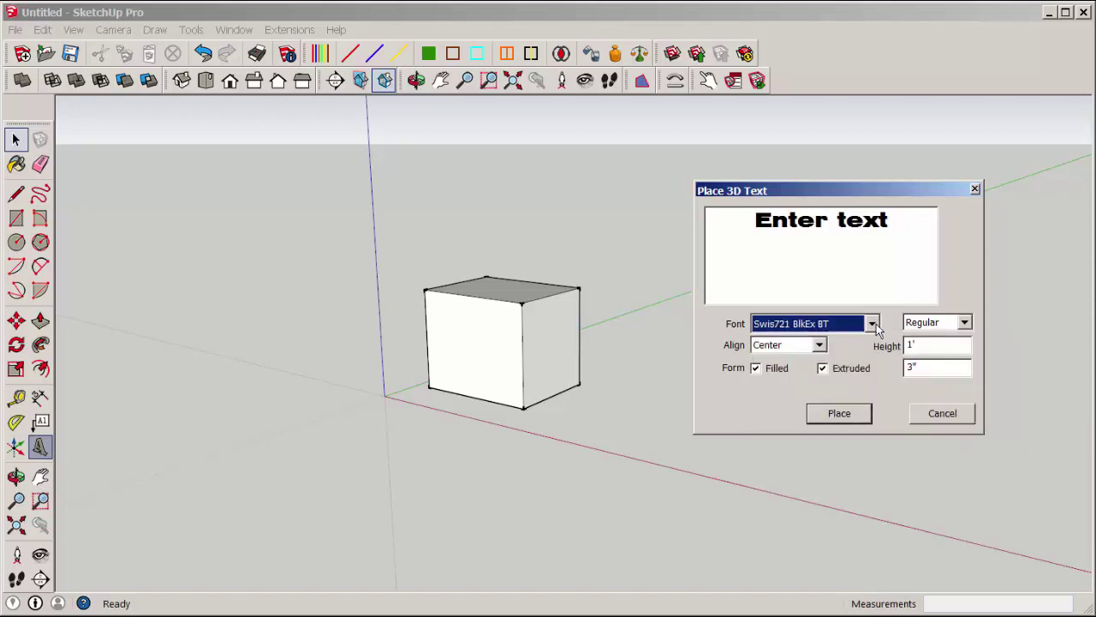
pyautogui.click(763, 228)
pyautogui.hotkey('ctrl', 'a')
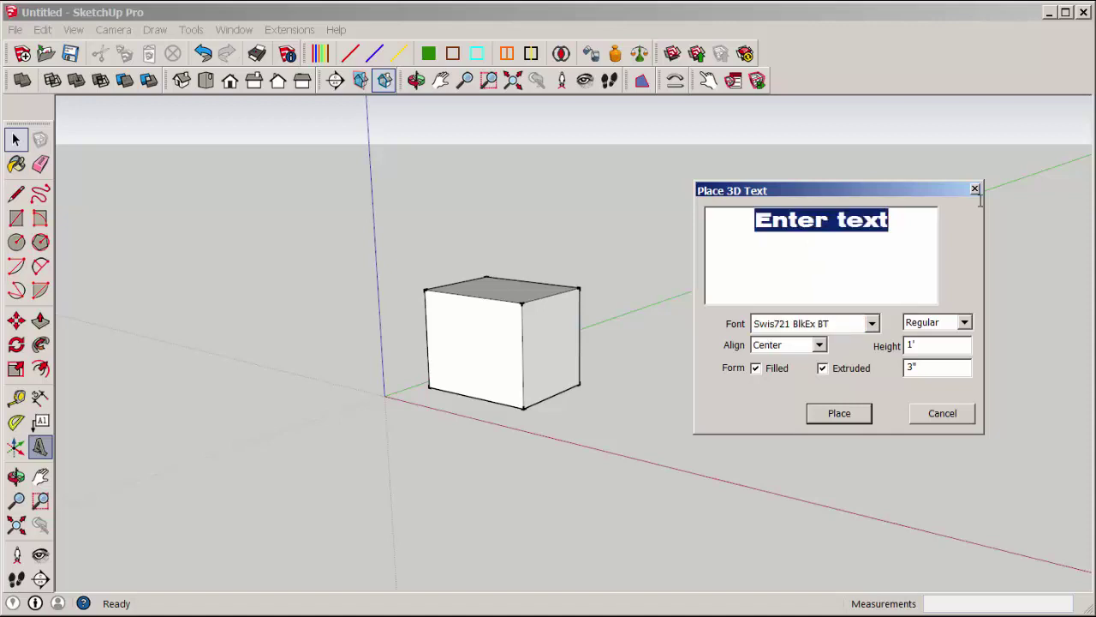
pyautogui.write('MOM')
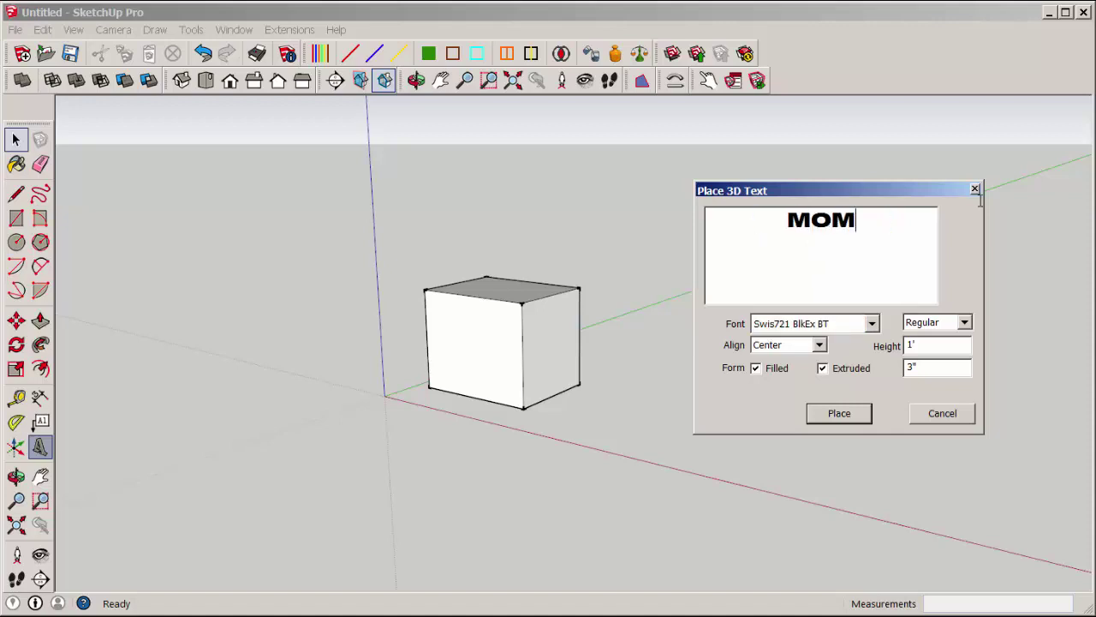
pyautogui.click(863, 415)
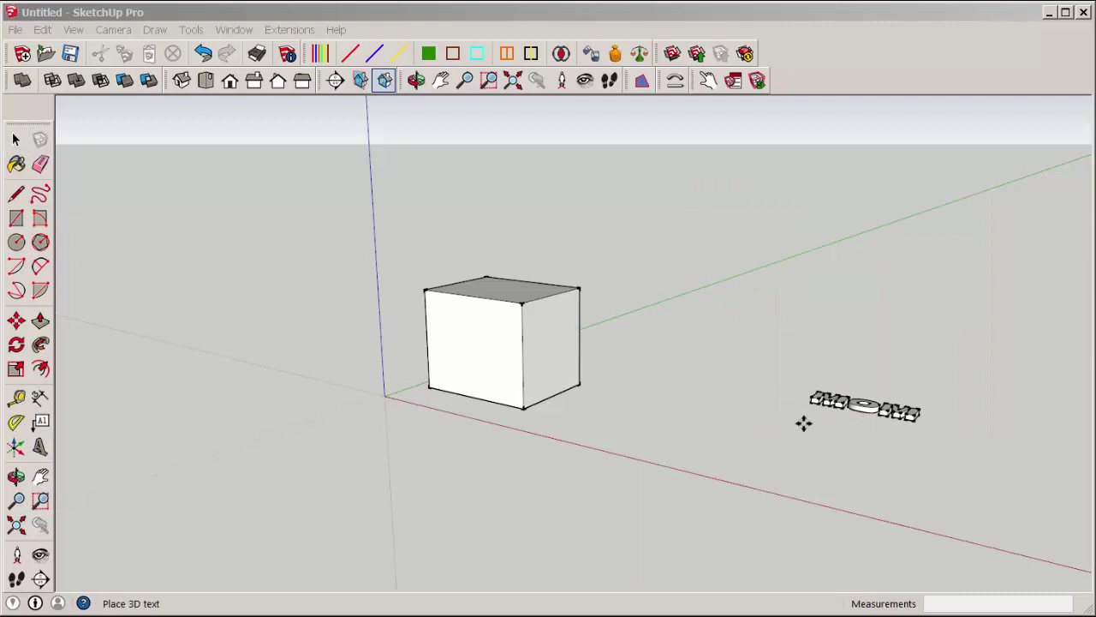
pyautogui.scroll(3, 480, 359)
pyautogui.click(457, 346)
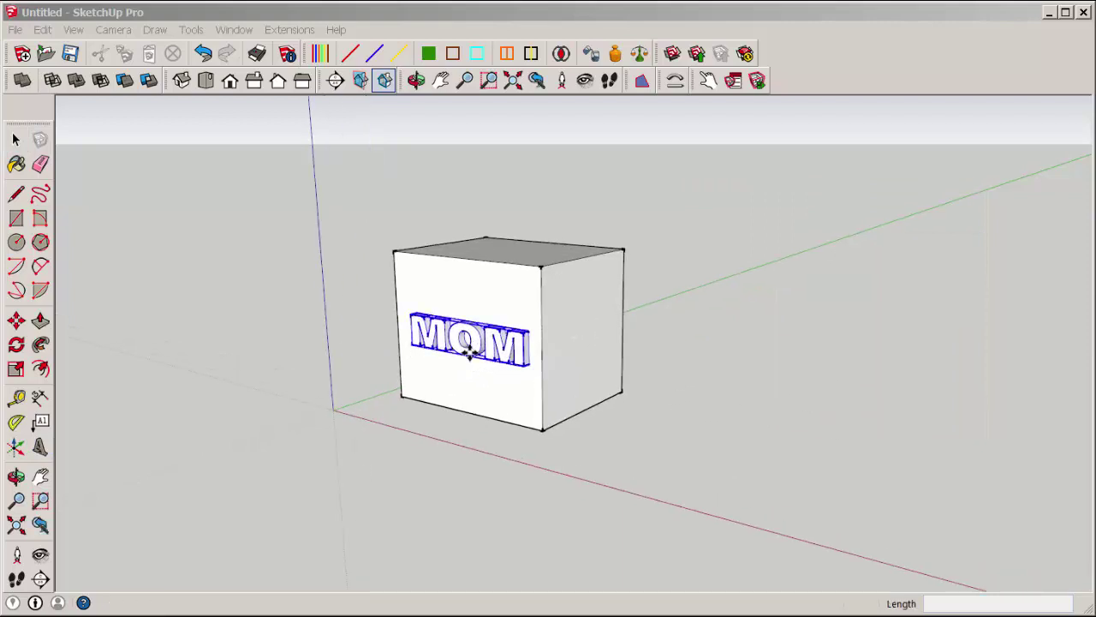
# Delete the entire box behind the 3D text, keeping only the MOM lettering
pyautogui.keyDown('shift'); pyautogui.moveTo(462, 347); pyautogui.dragTo(558, 376, button='middle'); pyautogui.keyUp('shift')
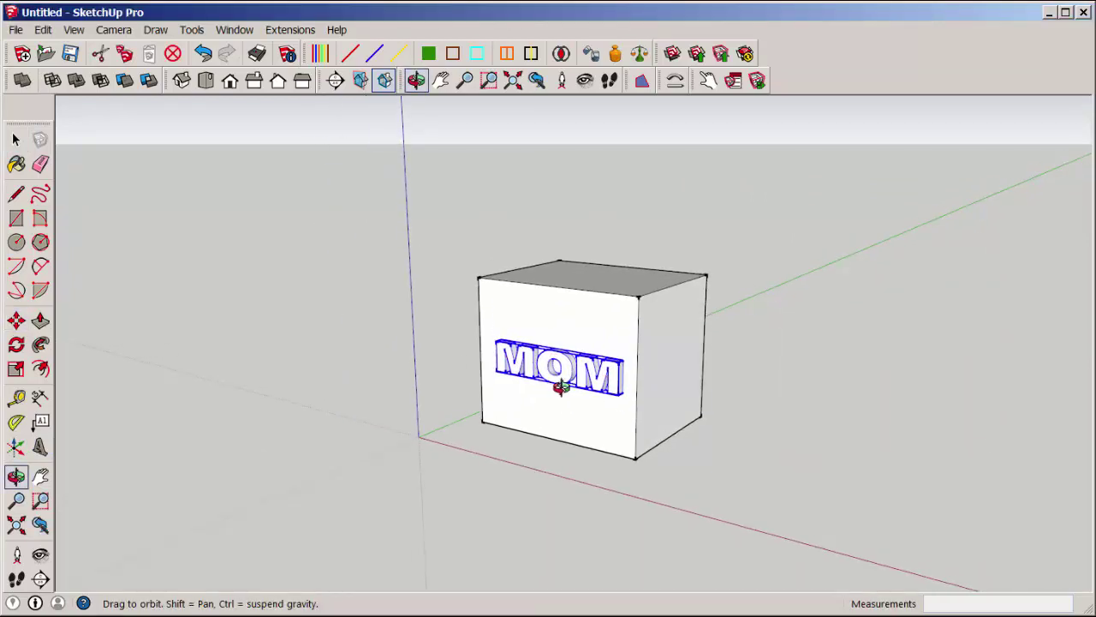
pyautogui.press('q')
pyautogui.press('m')
pyautogui.scroll(2, 558, 342)
pyautogui.press('space')
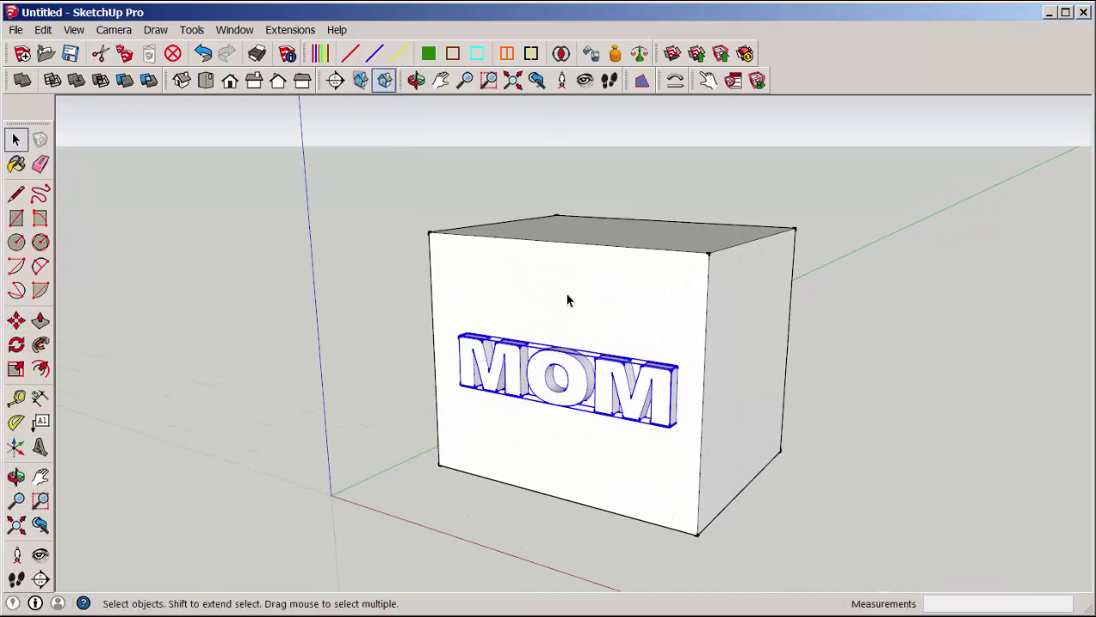
pyautogui.tripleClick(567, 298)
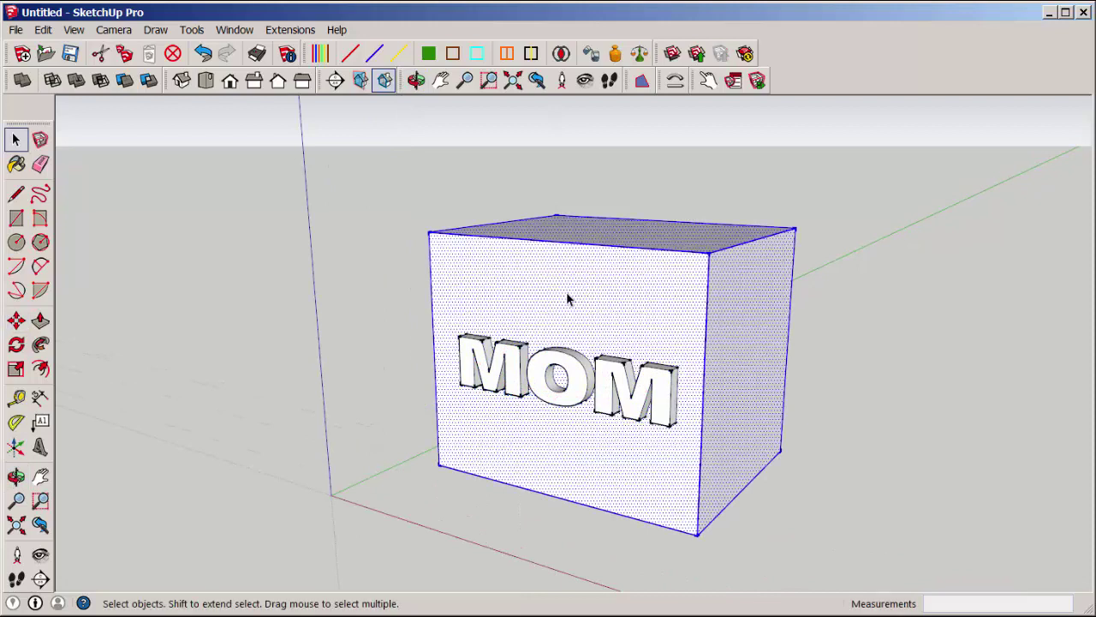
pyautogui.press('Delete')
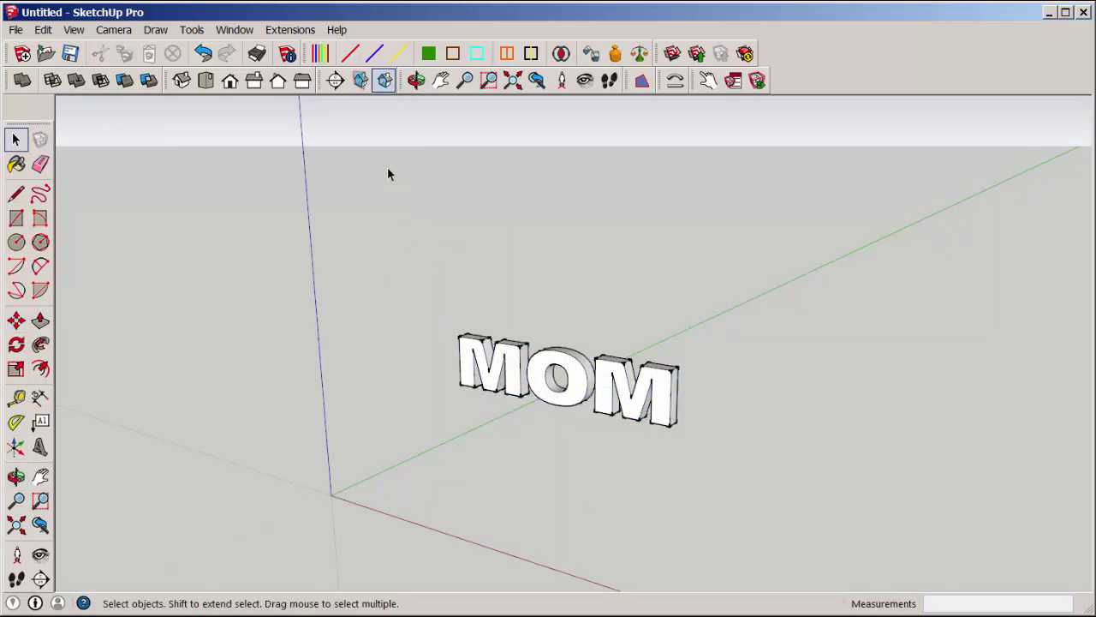
# In the front view, open the MOM text component for editing and make the first M its own group
pyautogui.click(229, 80)
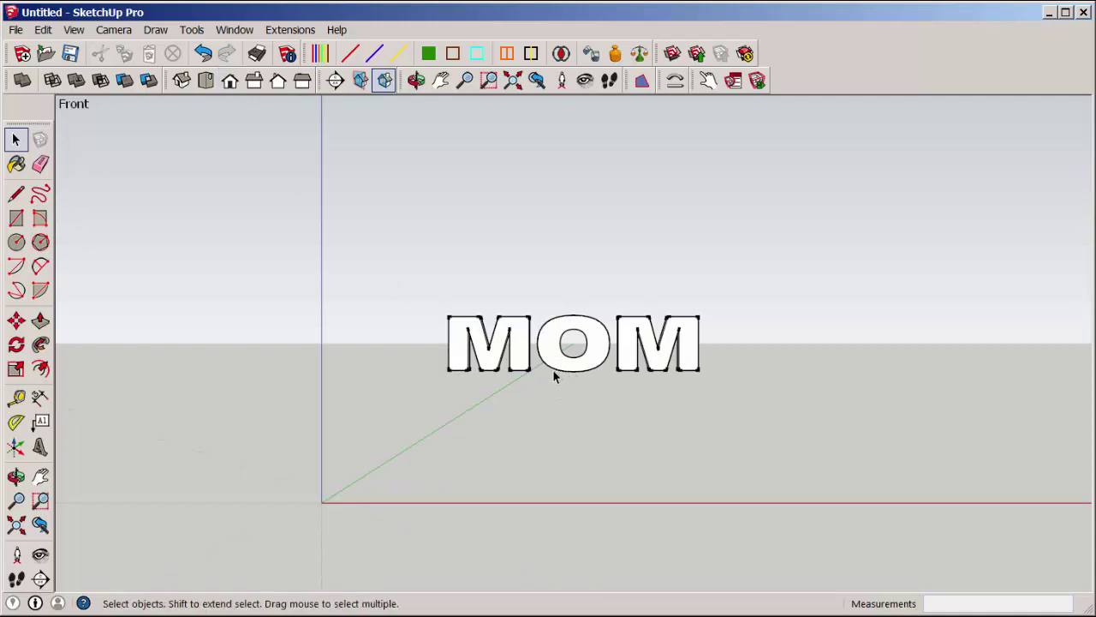
pyautogui.scroll(5, 552, 375)
pyautogui.moveTo(551, 374); pyautogui.dragTo(465, 386, button='middle')
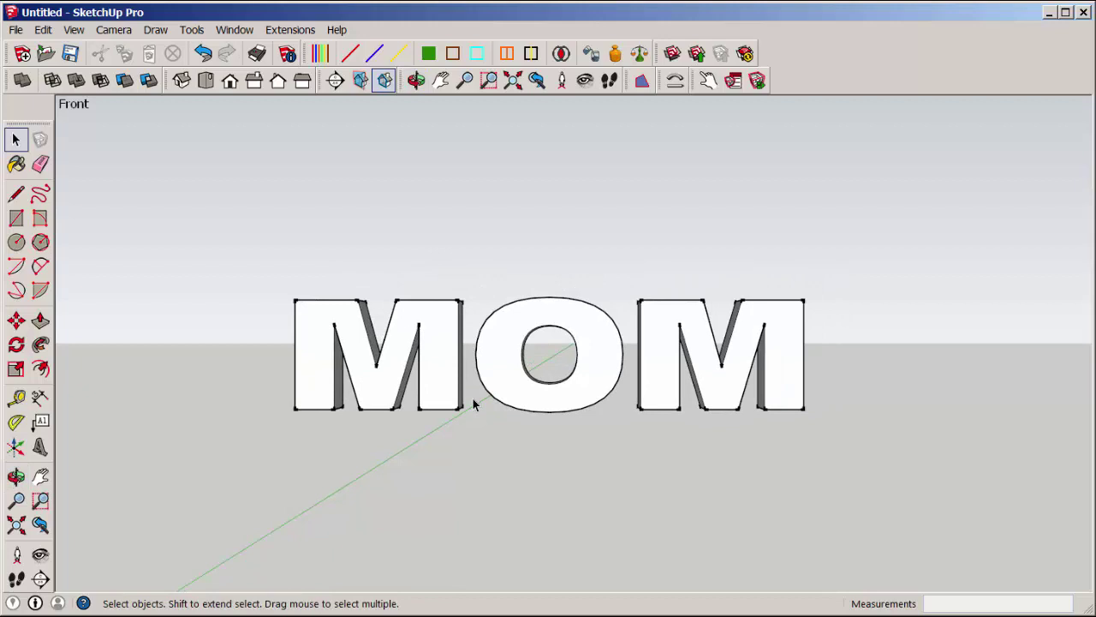
pyautogui.click(501, 371)
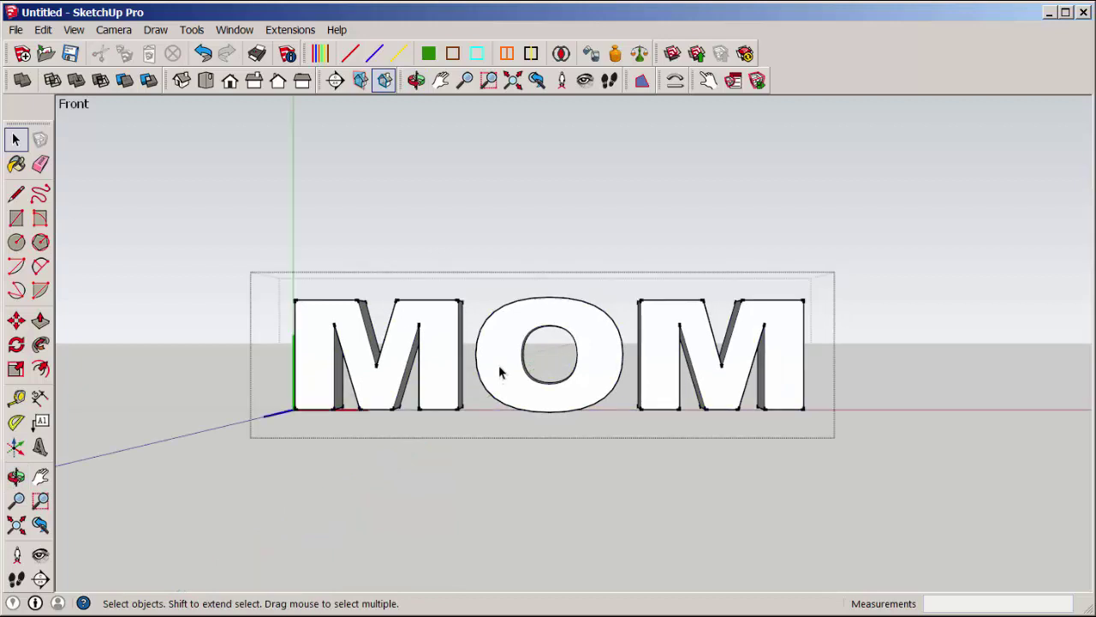
pyautogui.doubleClick(445, 346)
pyautogui.rightClick(447, 347)
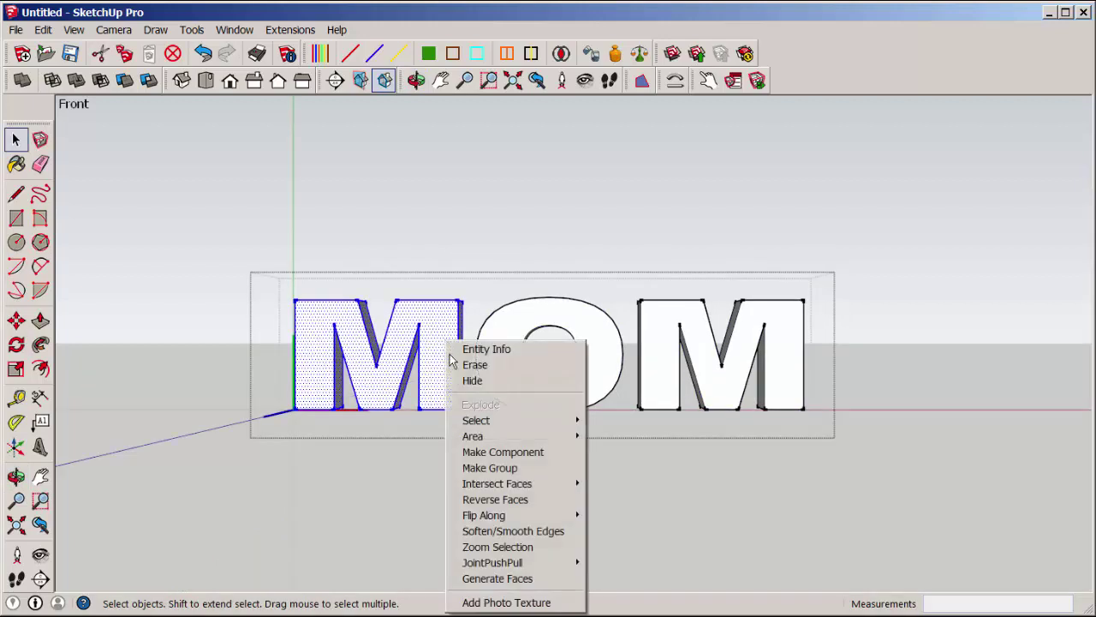
pyautogui.click(493, 467)
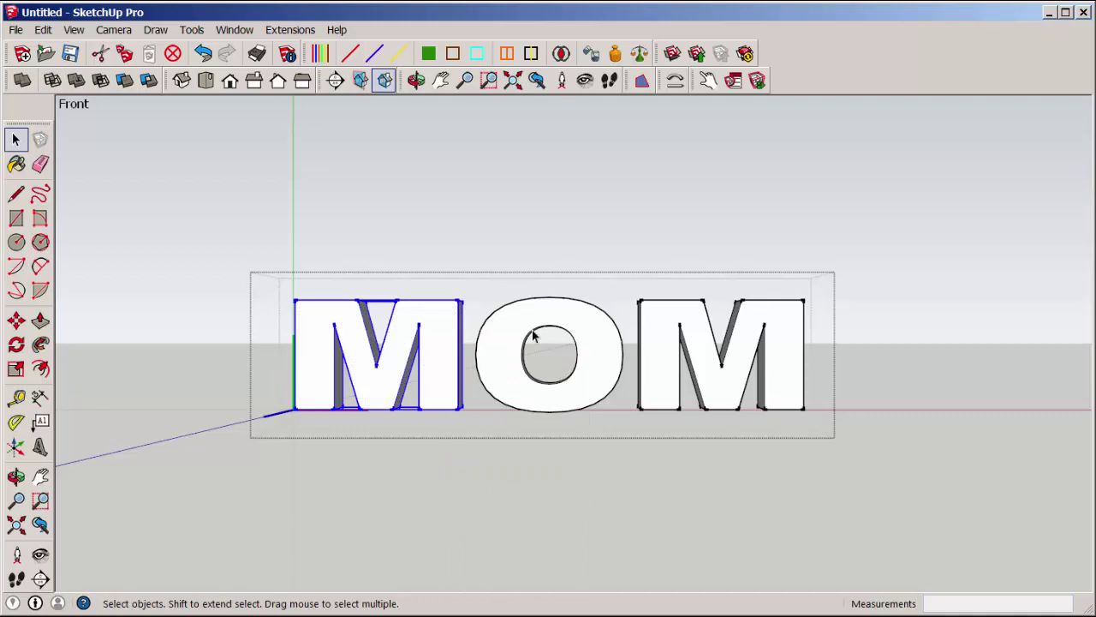
# Make the O and the last M separate groups inside the text component, and close the component
pyautogui.doubleClick(594, 323)
pyautogui.rightClick(583, 321)
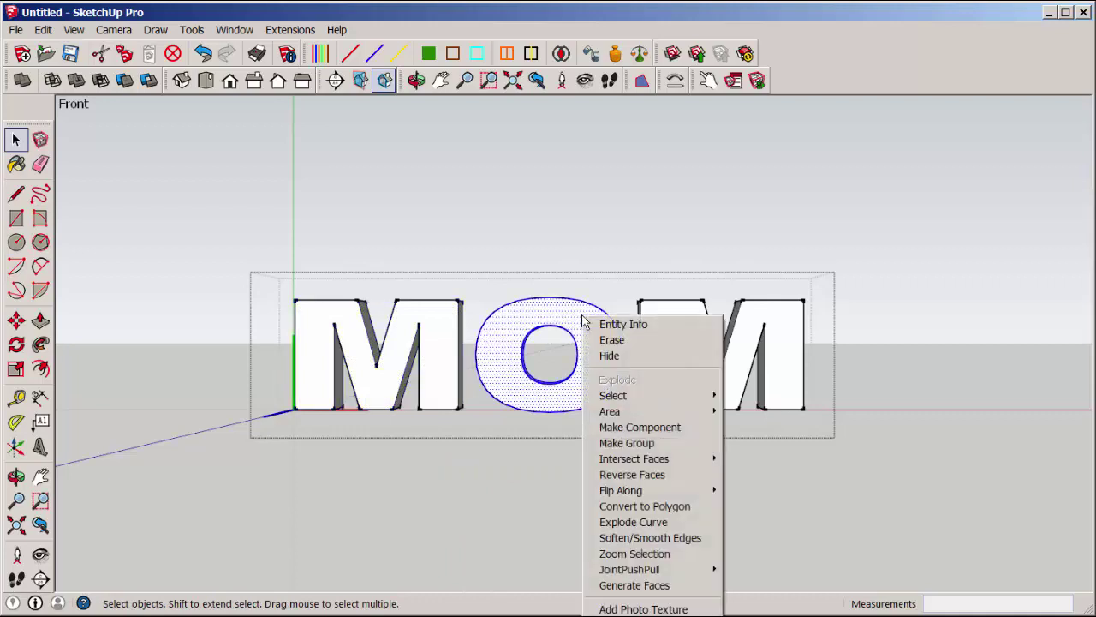
pyautogui.click(619, 443)
pyautogui.doubleClick(770, 321)
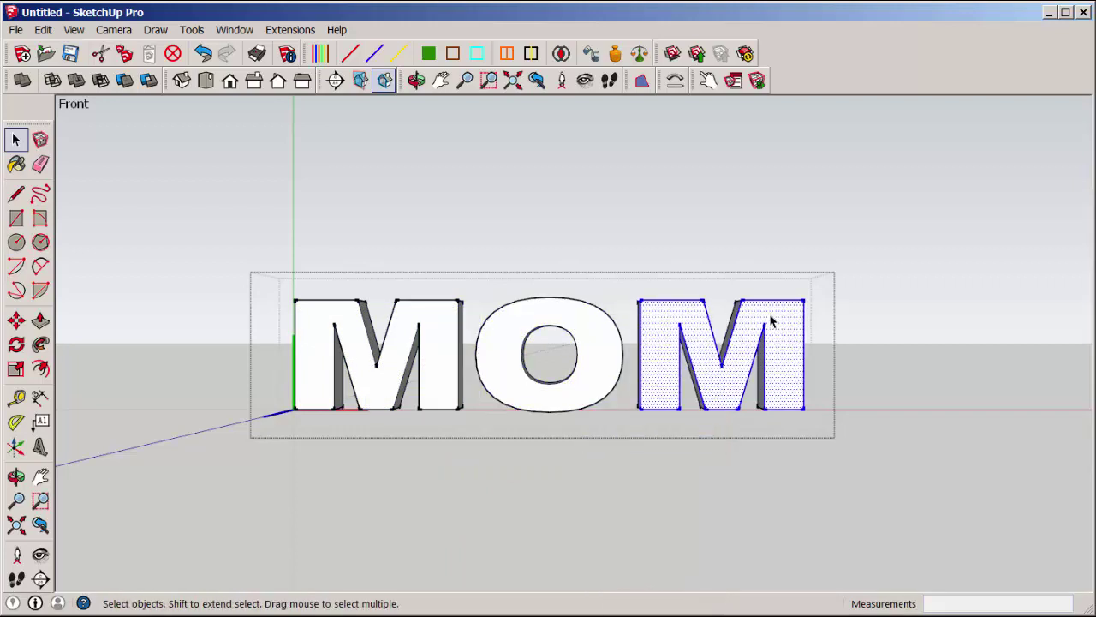
pyautogui.rightClick(770, 321)
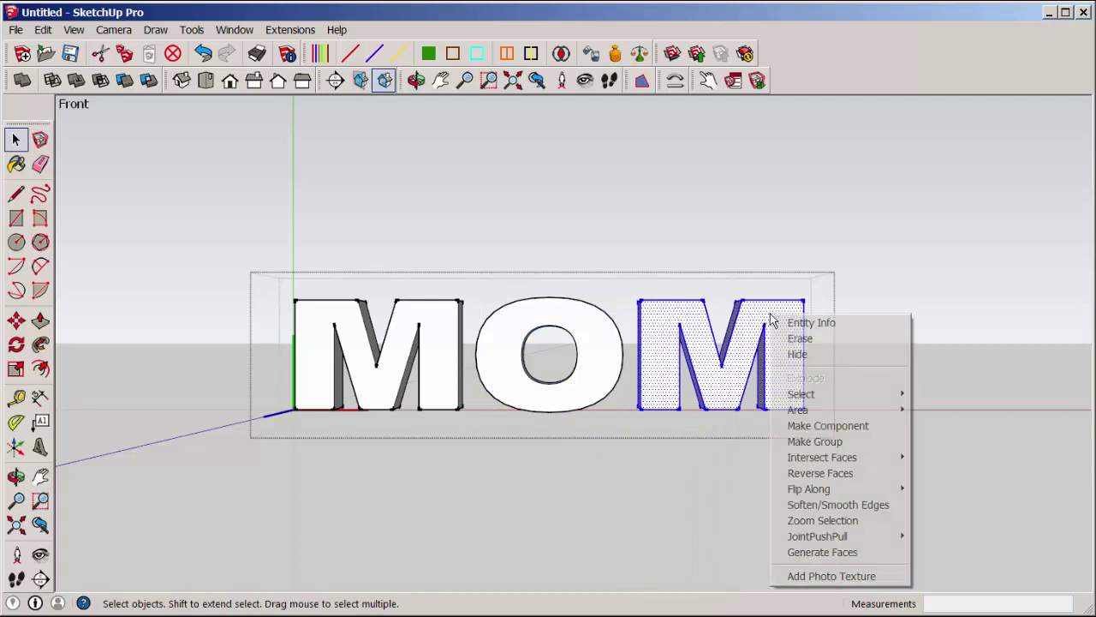
pyautogui.click(825, 445)
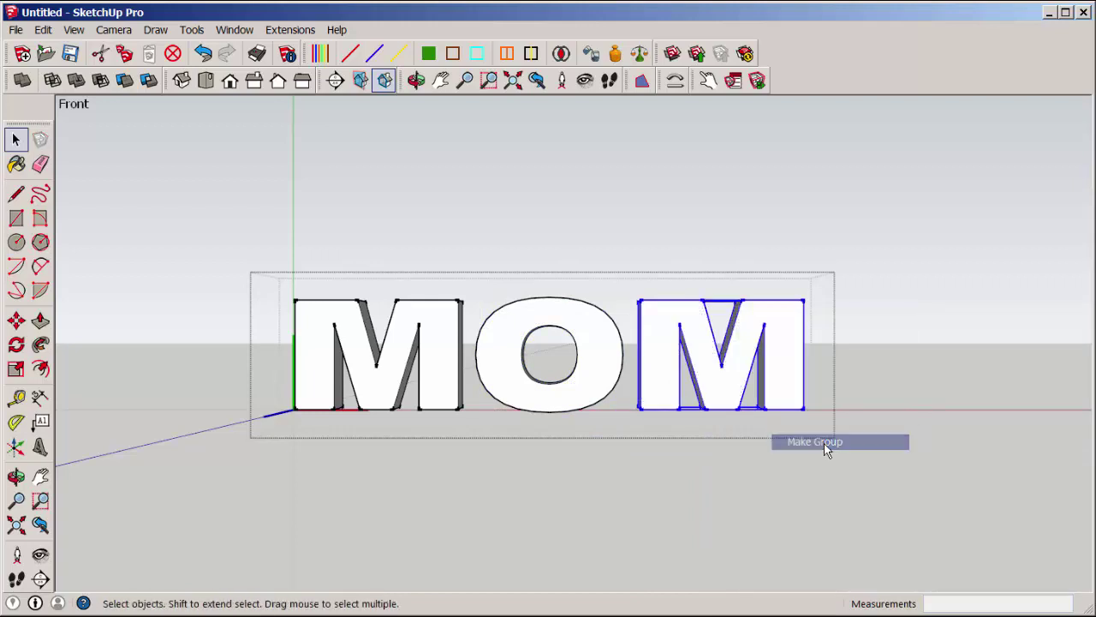
pyautogui.click(669, 479)
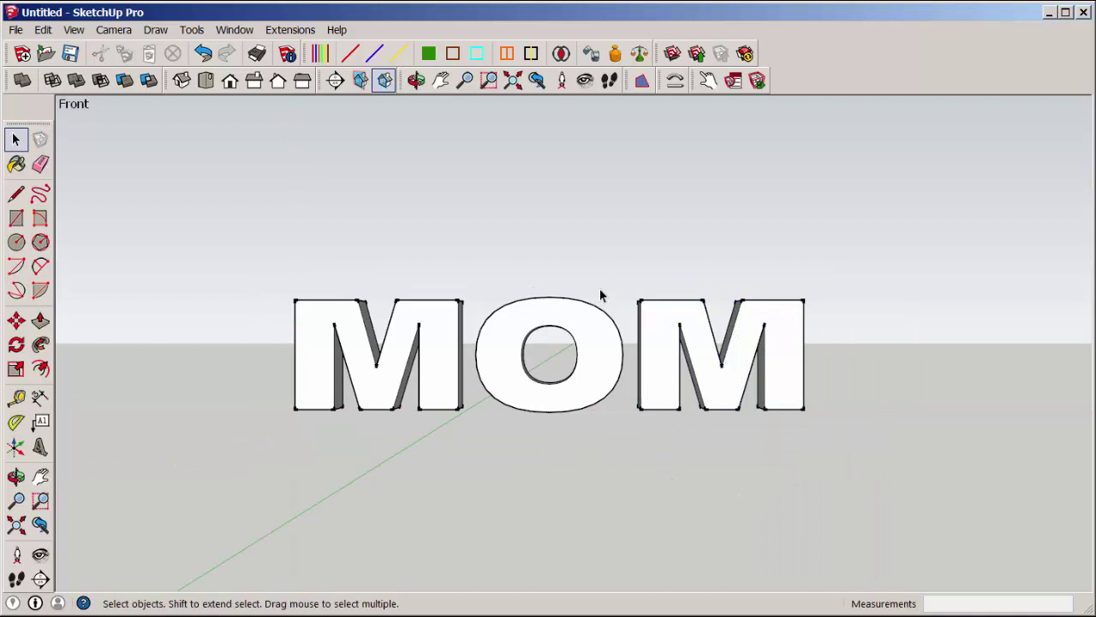
# Explode the MOM text component into its individual letter groups
pyautogui.click(658, 336)
pyautogui.rightClick(657, 332)
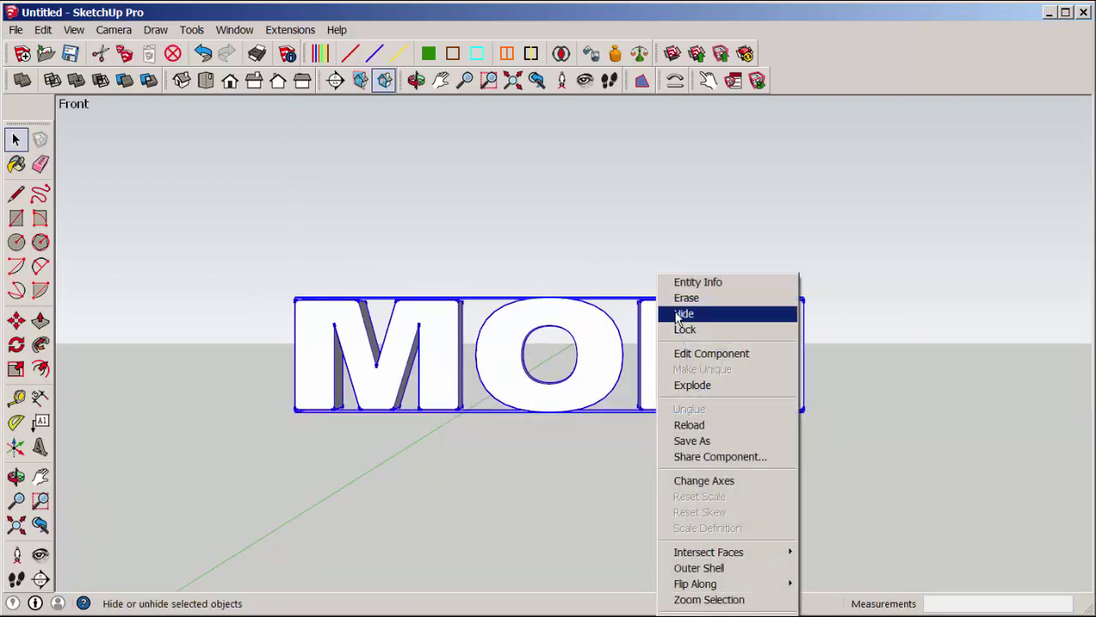
pyautogui.click(701, 387)
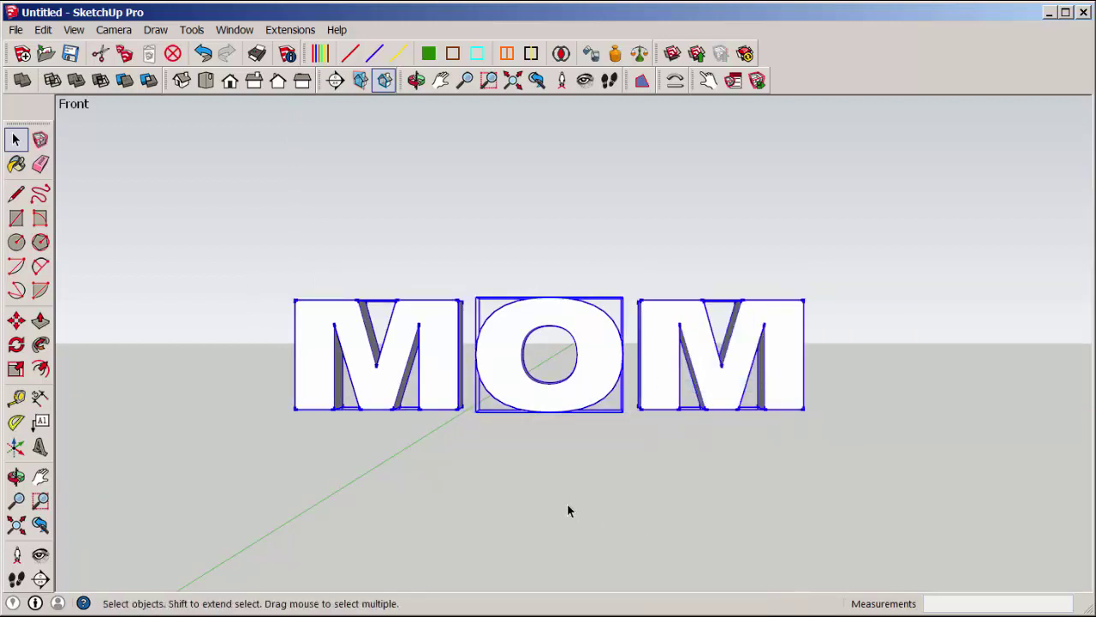
pyautogui.click(490, 500)
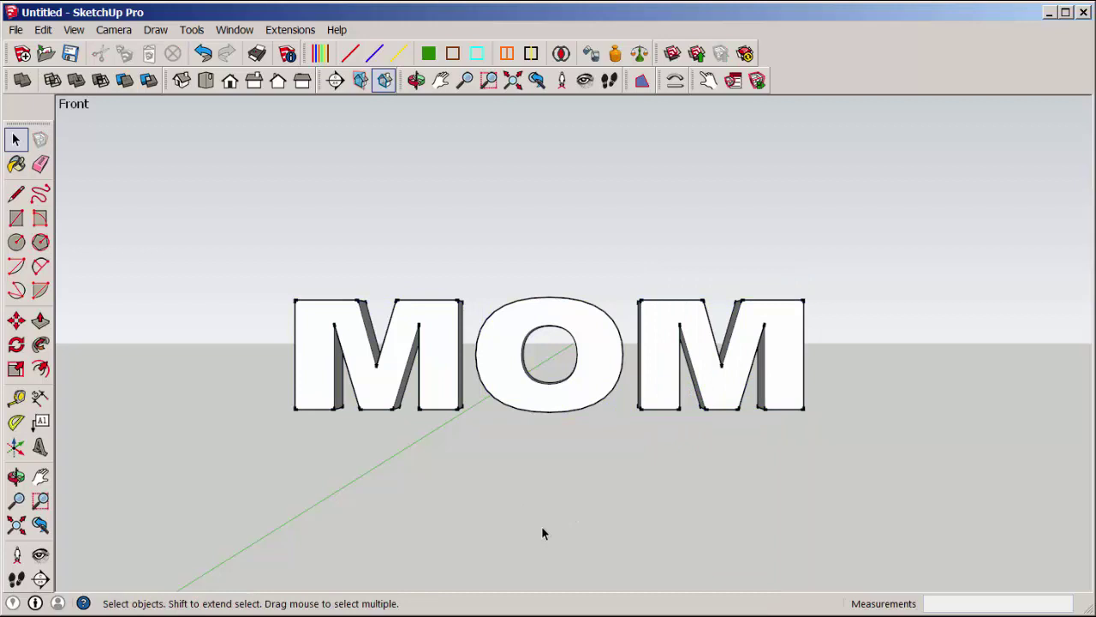
# Move the O about 2 7/8" toward the first M so the two letters overlap
pyautogui.click(500, 363)
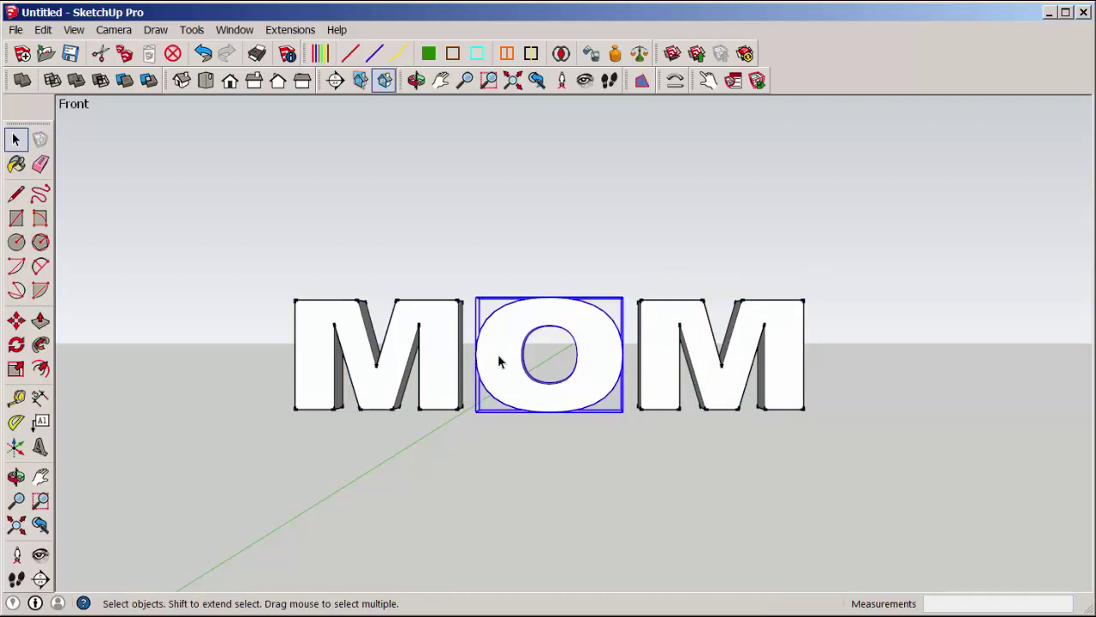
pyautogui.press('m')
pyautogui.click(497, 347)
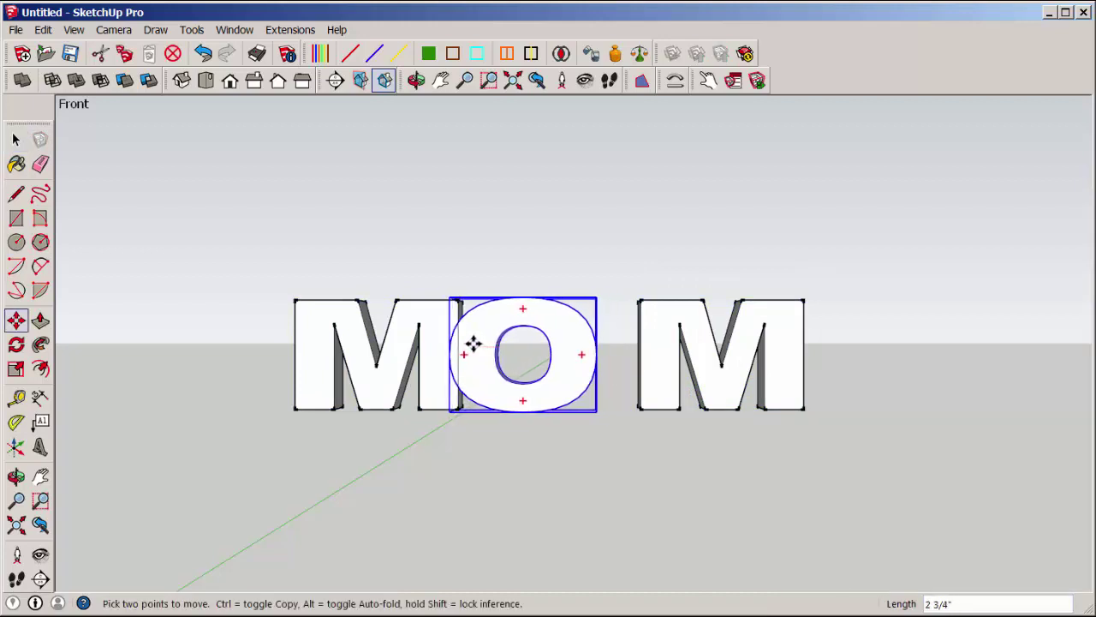
pyautogui.click(472, 343)
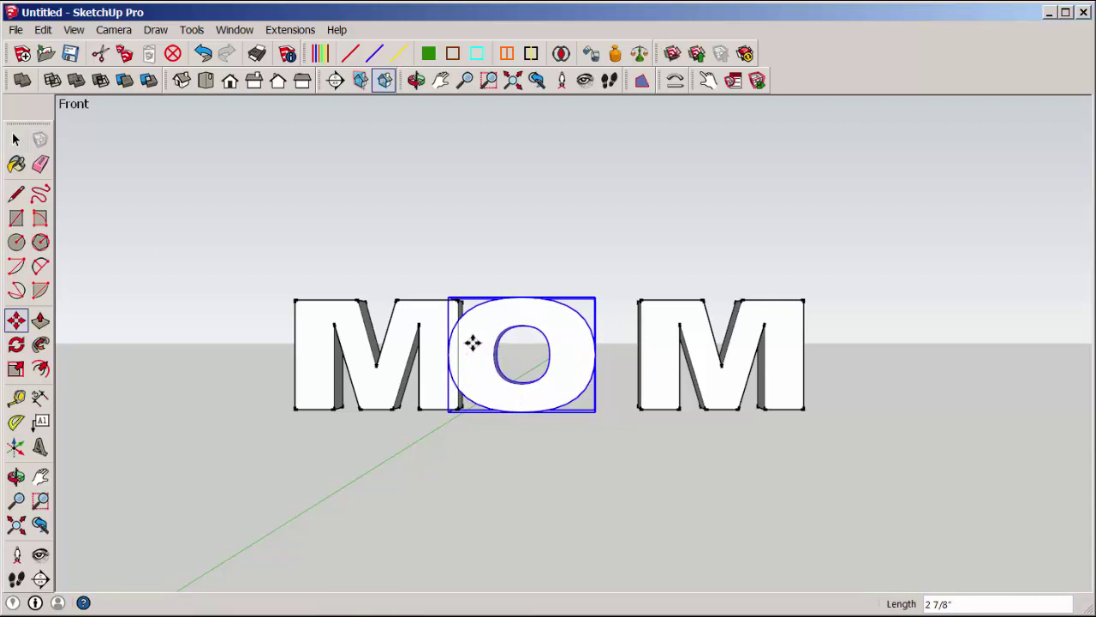
# Move the last M about 5 7/8" toward the O so that it overlaps the O's edge
pyautogui.press('space')
pyautogui.click(647, 356)
pyautogui.press('m')
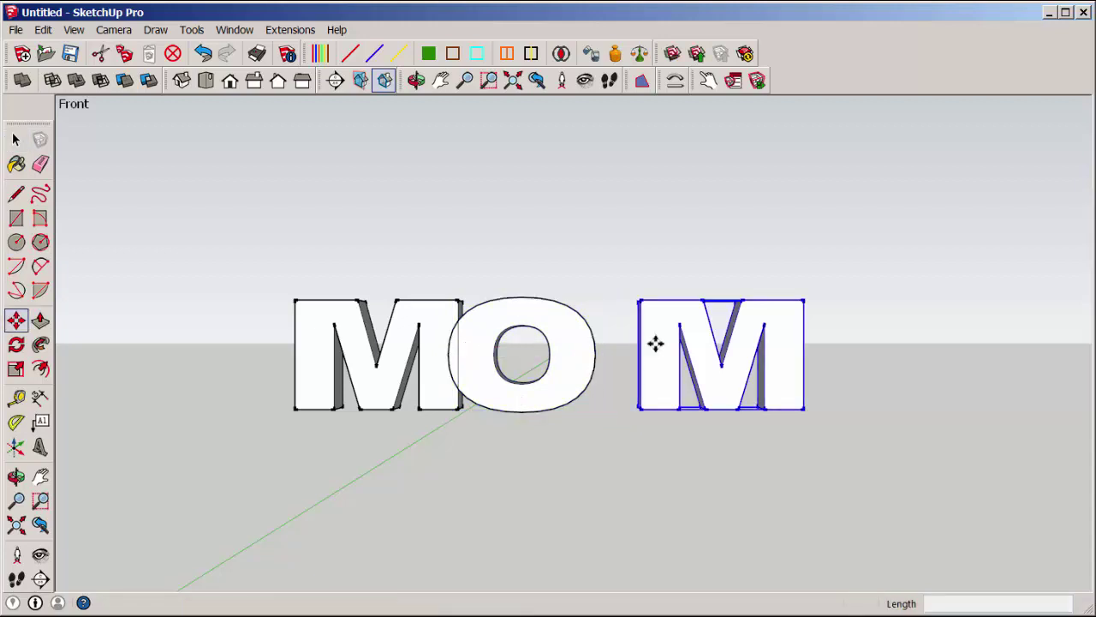
pyautogui.click(653, 344)
pyautogui.click(600, 342)
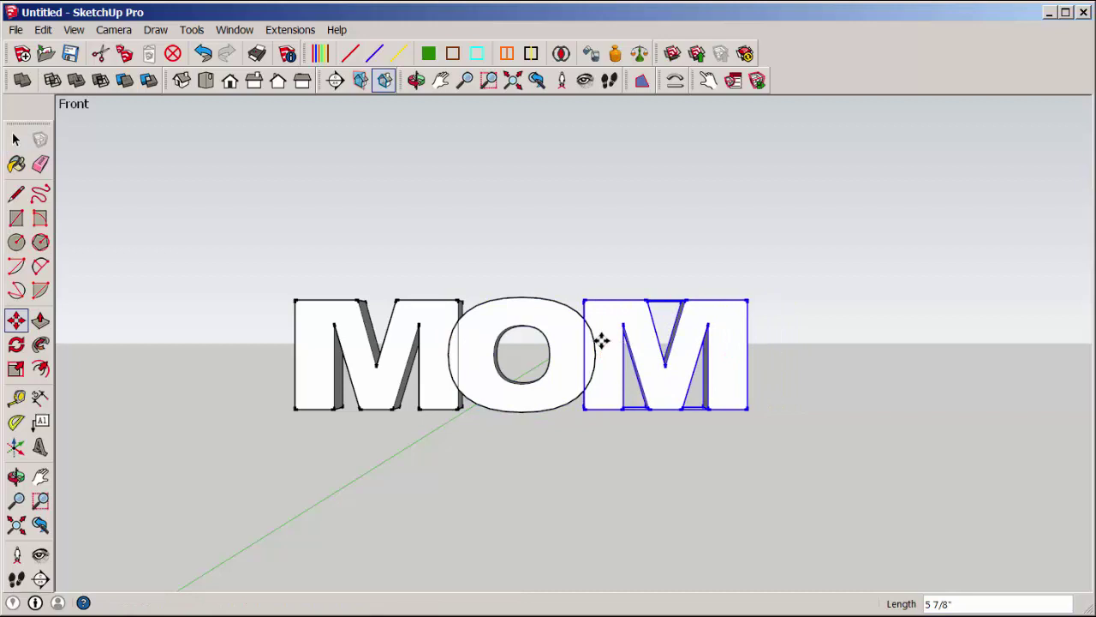
pyautogui.press('space')
pyautogui.click(525, 464)
# Open the first M's group and draw a circle of 1" radius on the top face of its outer leg
pyautogui.moveTo(525, 464); pyautogui.dragTo(555, 491, button='middle')
pyautogui.scroll(2, 500, 364)
pyautogui.moveTo(500, 364)
pyautogui.mouseDown(button='middle')
pyautogui.moveTo(509, 382)
pyautogui.moveTo(481, 366)
pyautogui.mouseUp(button='middle')
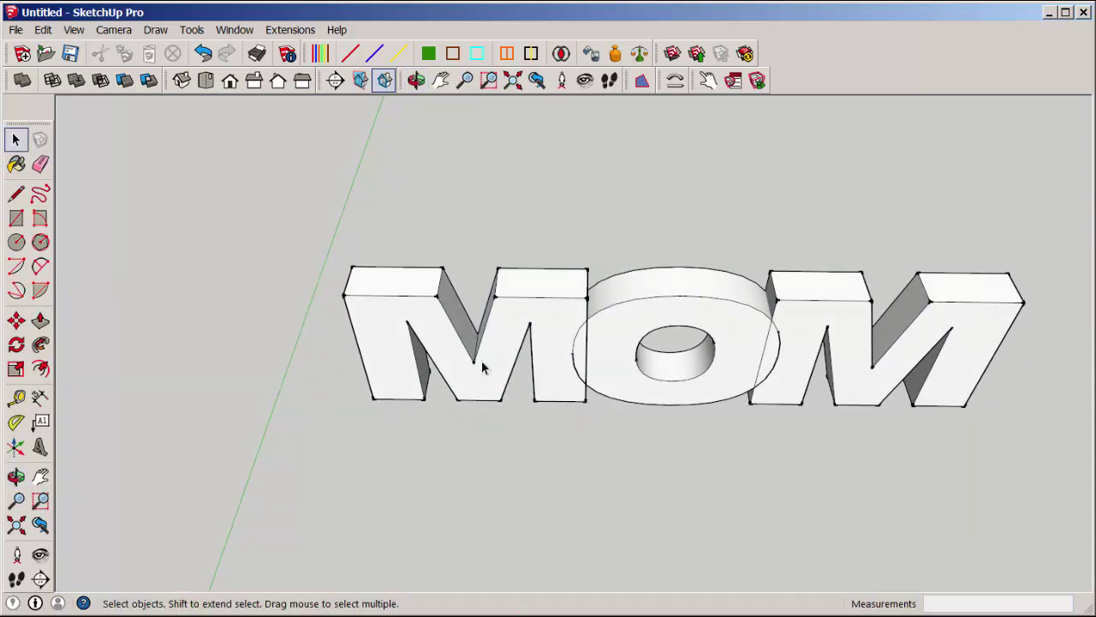
pyautogui.doubleClick(383, 288)
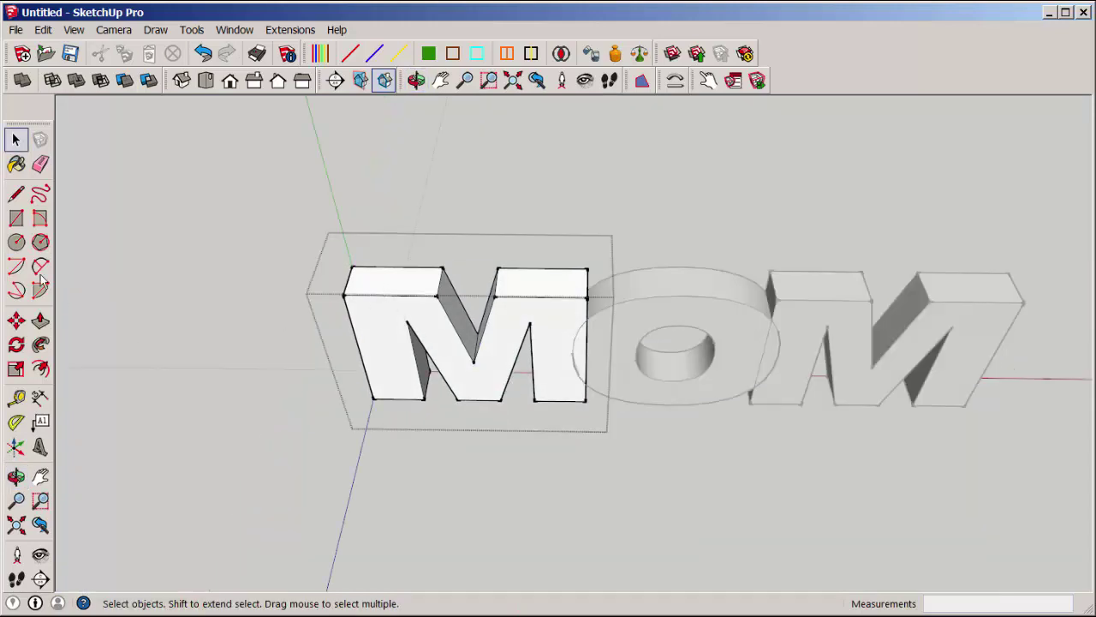
pyautogui.click(15, 242)
pyautogui.scroll(1, 396, 279)
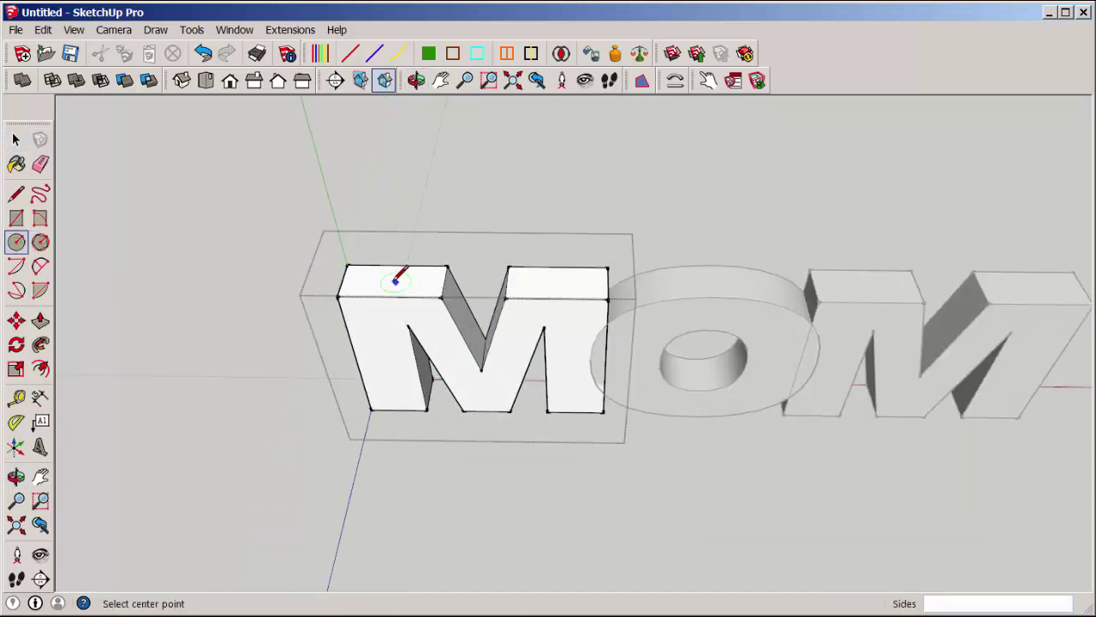
pyautogui.scroll(1, 379, 278)
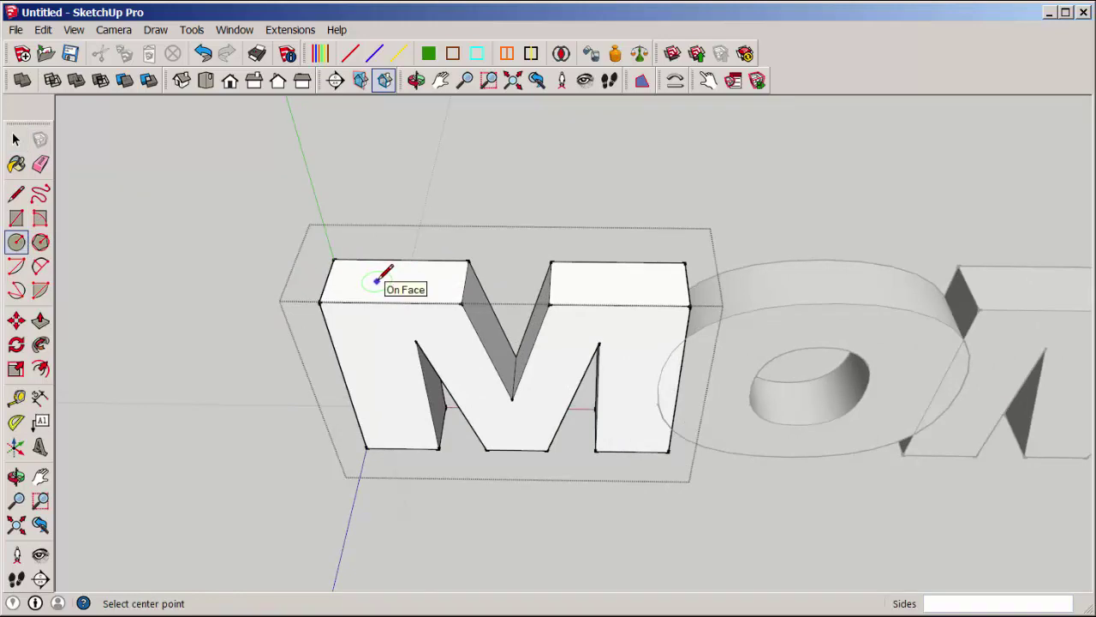
pyautogui.click(377, 280)
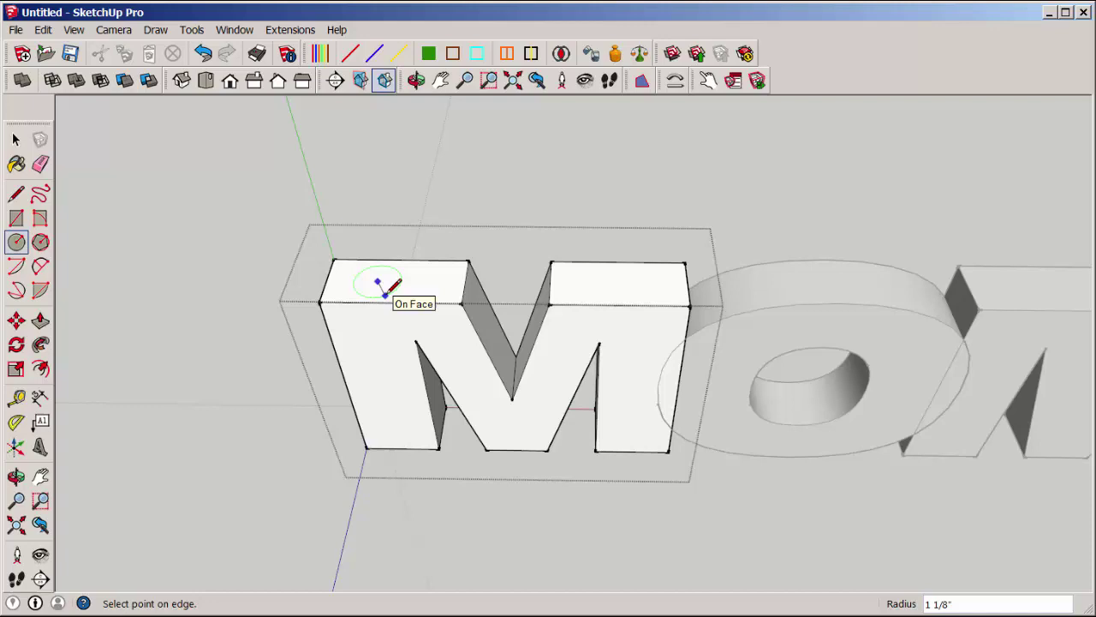
pyautogui.write('1')
pyautogui.press('Return')
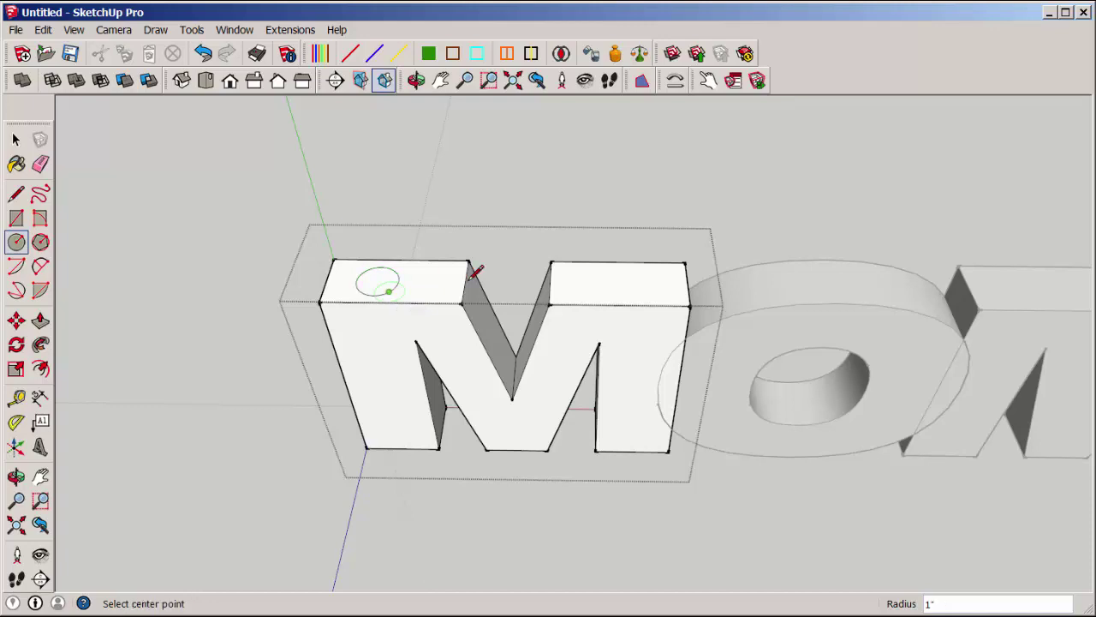
# Draw a second circle of 1" radius on the top face of the first M's leg nearest the O
pyautogui.click(648, 282)
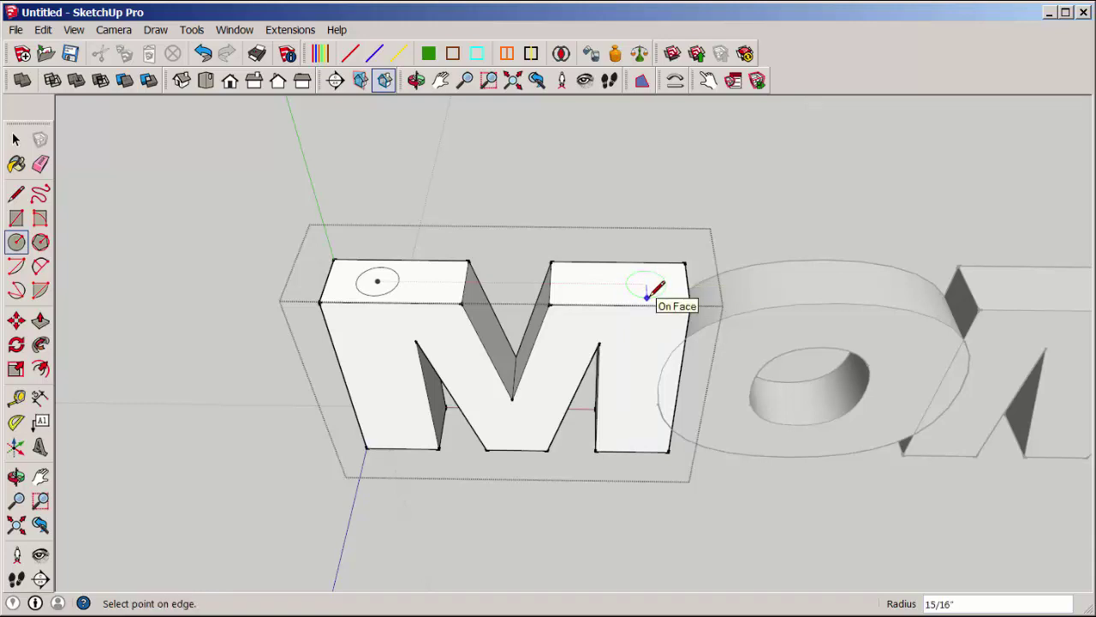
pyautogui.write('1')
pyautogui.press('Return')
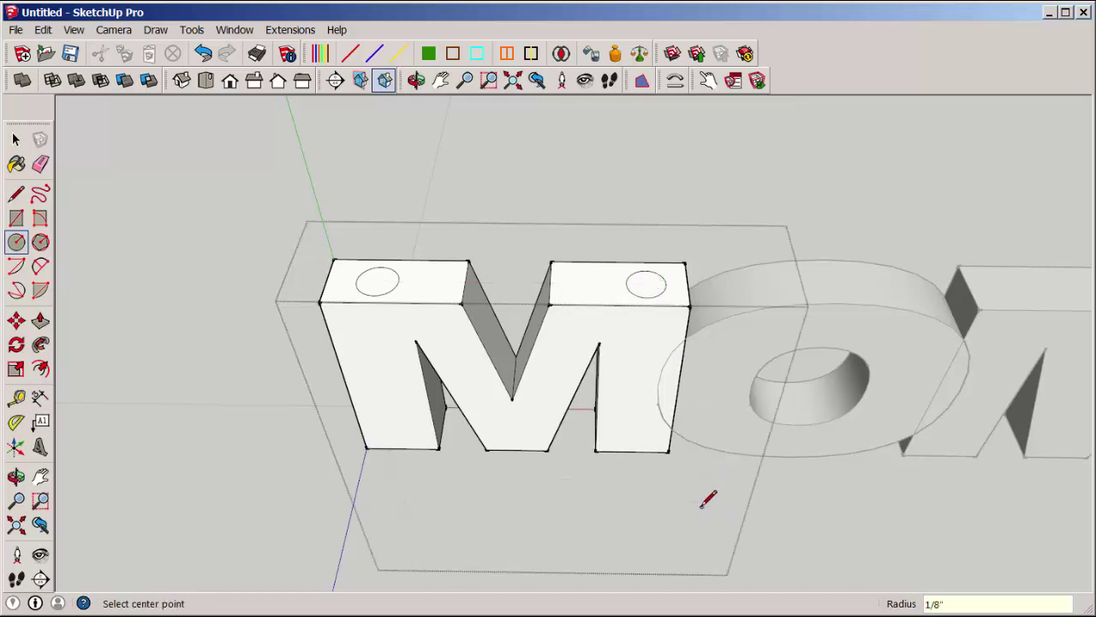
pyautogui.press('space')
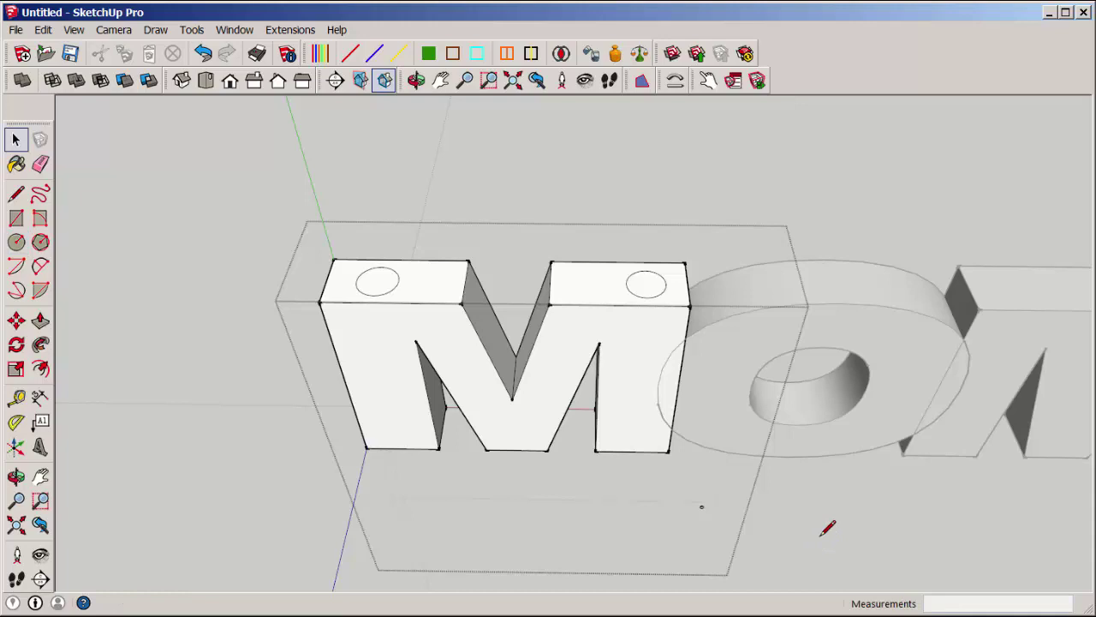
# Open the last M's group and draw a circle of 1" radius on the top face of the leg nearest the O
pyautogui.scroll(-3, 818, 545)
pyautogui.moveTo(758, 482); pyautogui.dragTo(644, 375, button='middle')
pyautogui.doubleClick(675, 367)
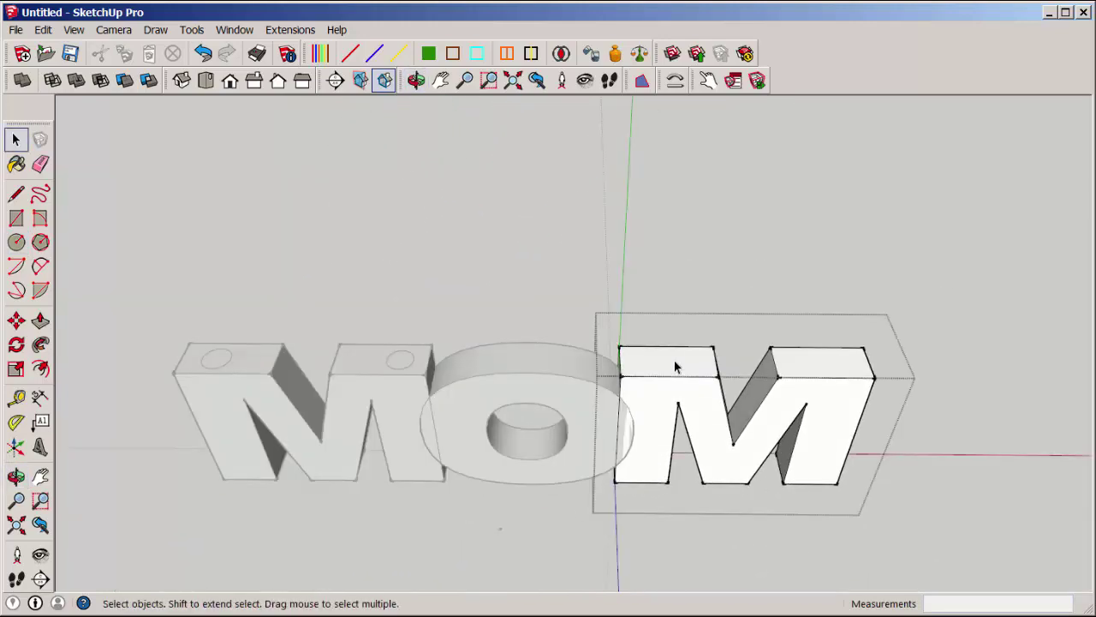
pyautogui.press('c')
pyautogui.scroll(2, 660, 353)
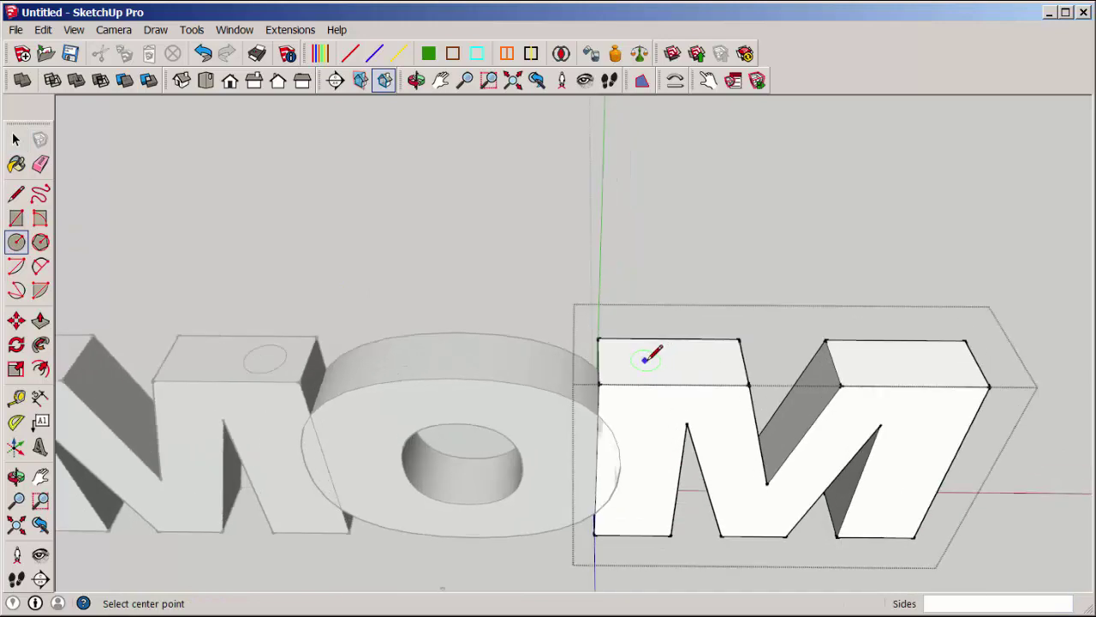
pyautogui.click(647, 360)
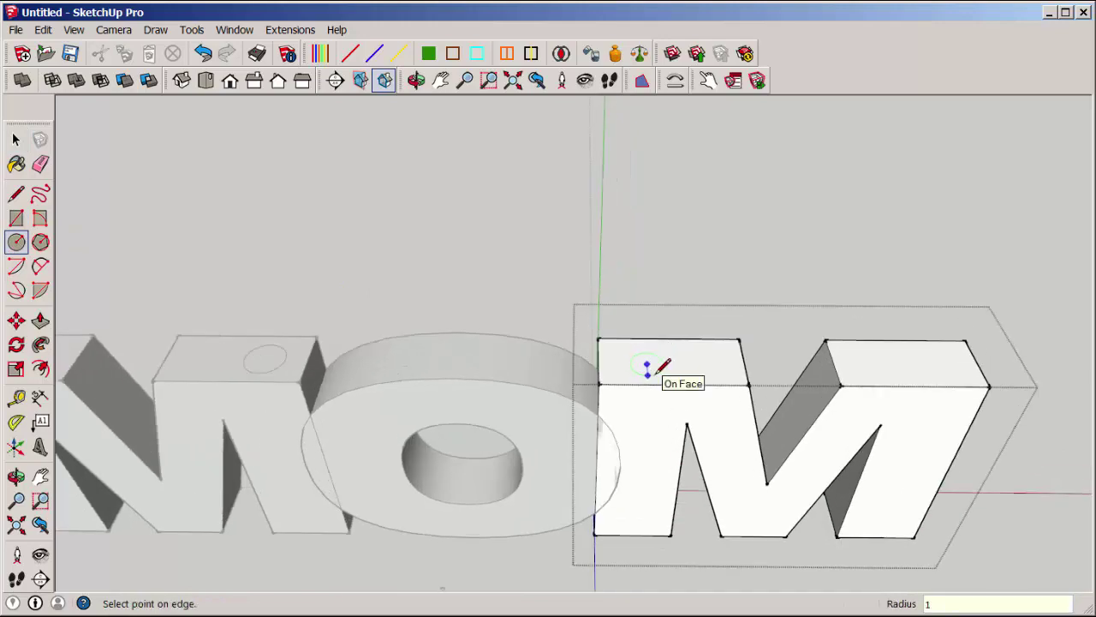
pyautogui.press('Return')
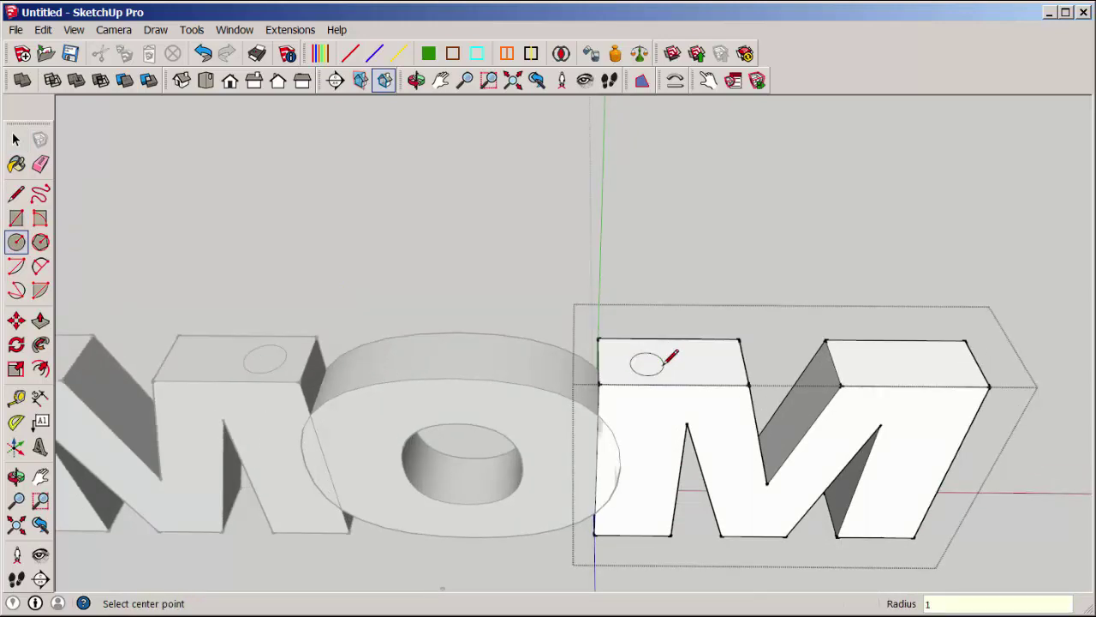
# Draw a circle of 1" radius on the top face of the last M's outer leg
pyautogui.click(16, 242)
pyautogui.click(933, 365)
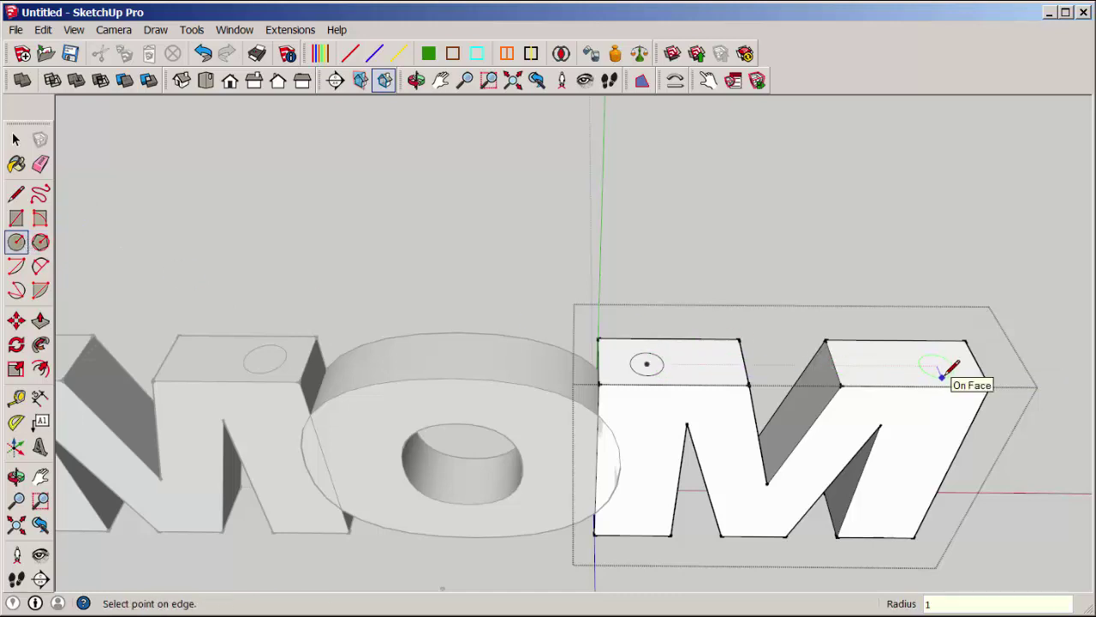
pyautogui.press('Return')
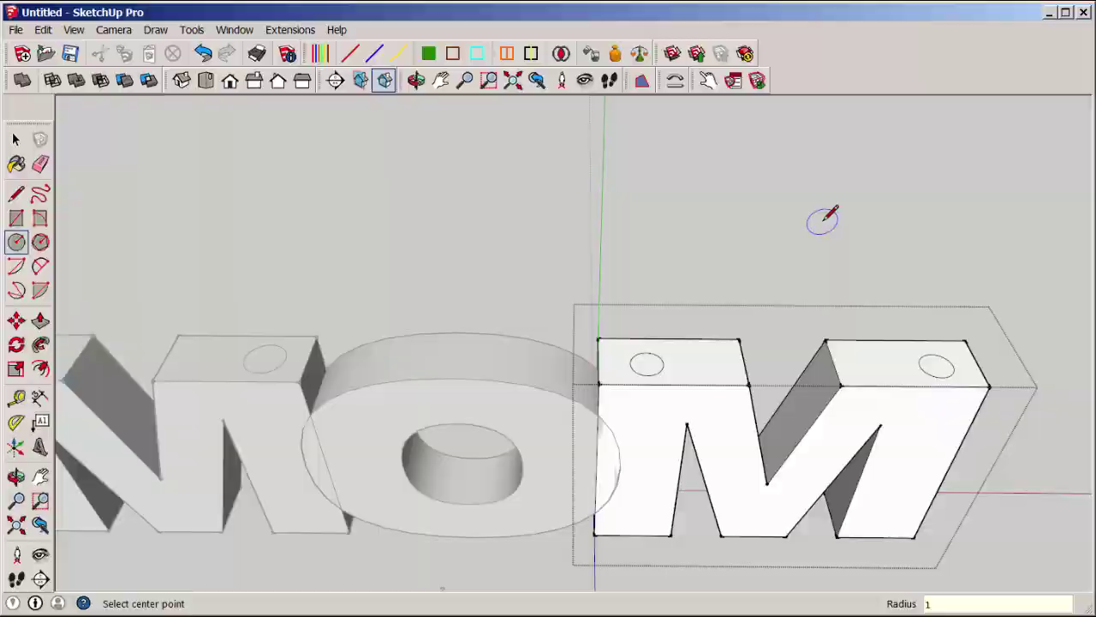
pyautogui.press('space')
# Reopen the first M's group and push the outer leg's circle 8 7/16" down into the letter to form a hole
pyautogui.hotkey('shift', 'z')
pyautogui.moveTo(762, 298); pyautogui.dragTo(753, 252, button='middle')
pyautogui.scroll(2, 249, 341)
pyautogui.moveTo(249, 341); pyautogui.dragTo(271, 349, button='middle')
pyautogui.doubleClick(272, 348)
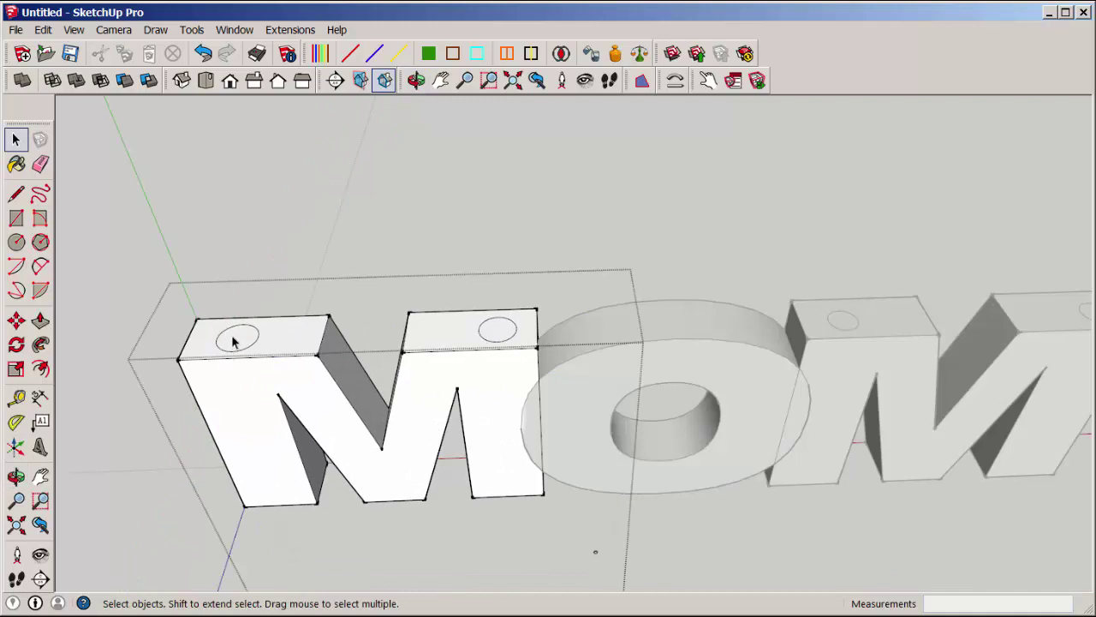
pyautogui.press('p')
pyautogui.click(234, 341)
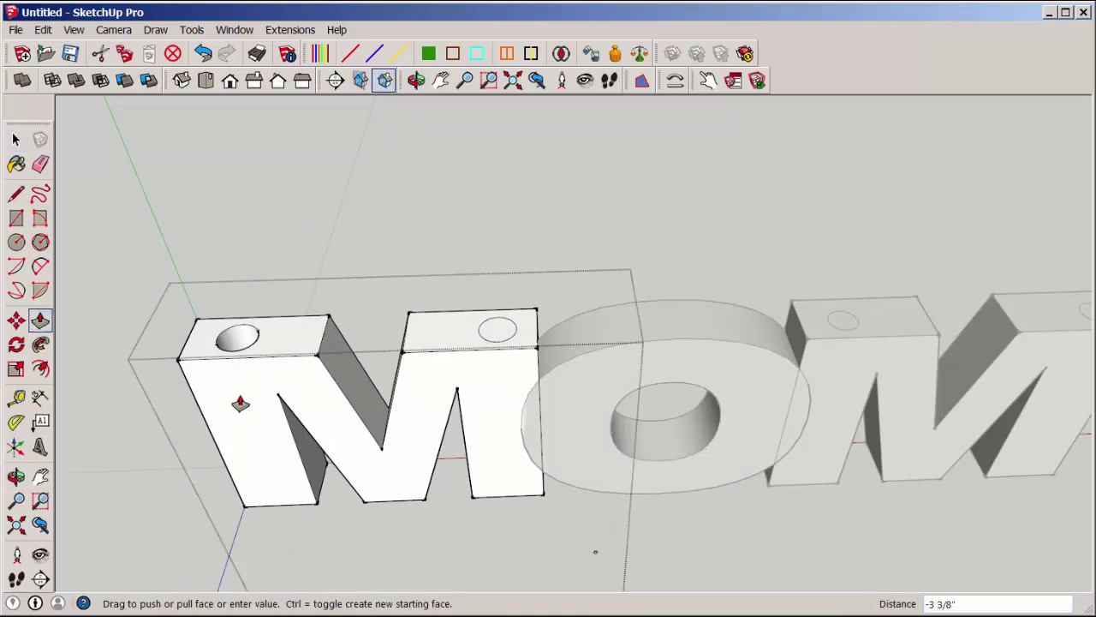
pyautogui.click(269, 459)
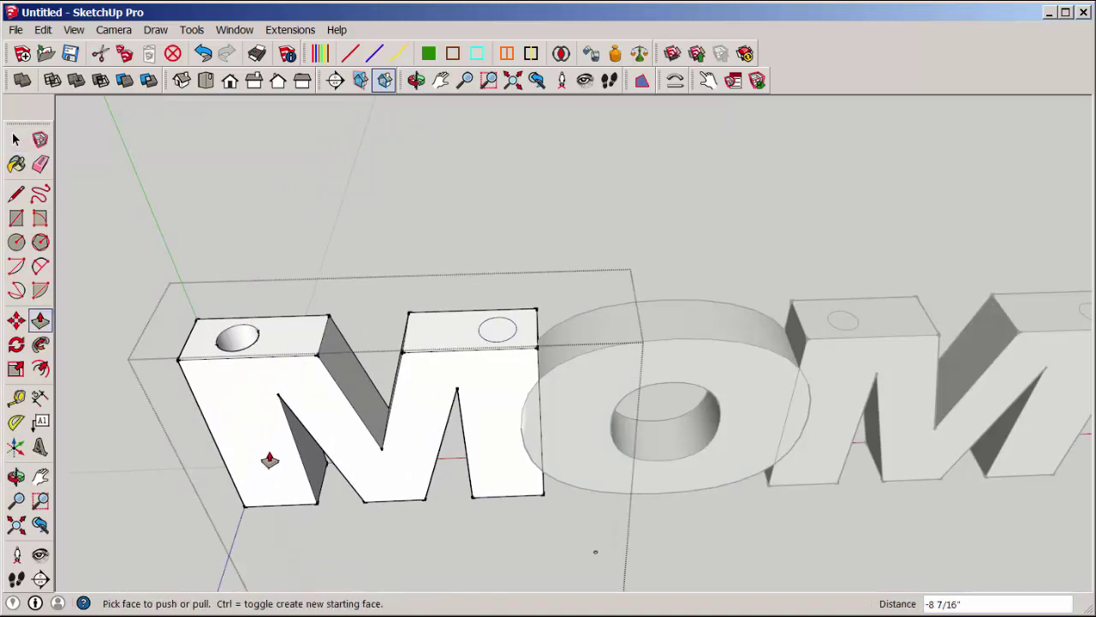
# Switch the face style to X-ray to see inside the letters
pyautogui.click(74, 30)
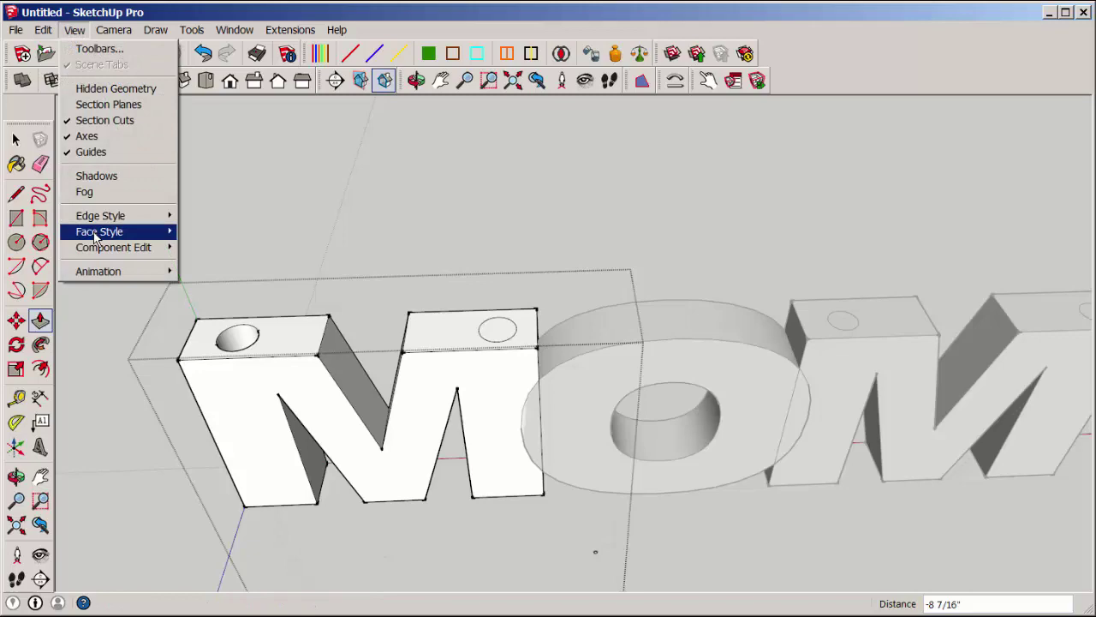
pyautogui.moveTo(144, 233)
pyautogui.click(218, 236)
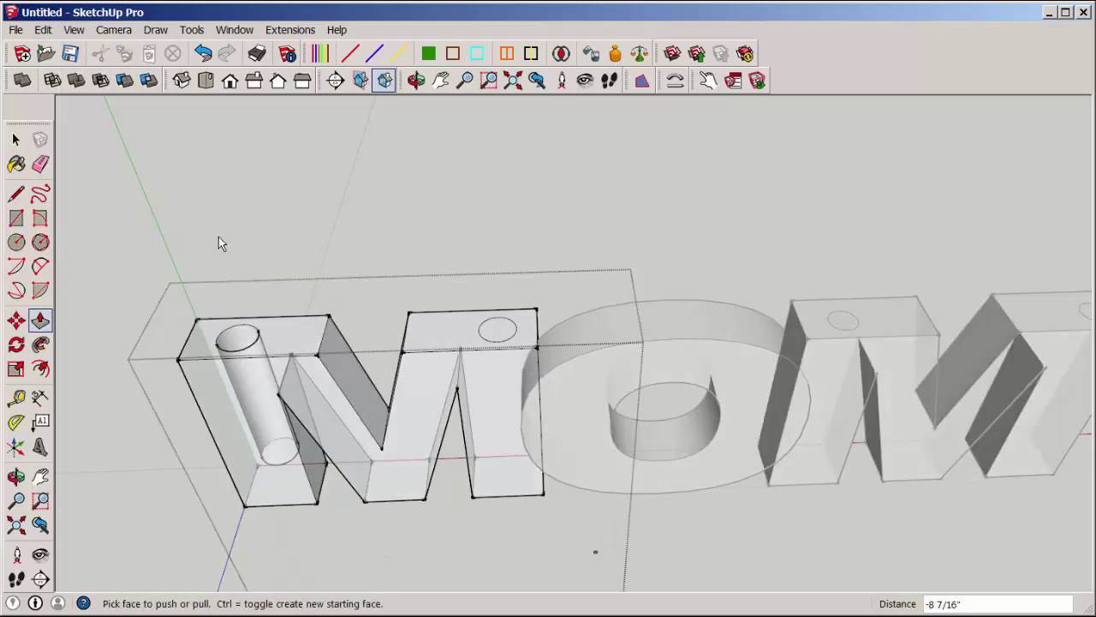
# Push the first M's other circle 8 7/16" down to match the outer leg's hole, and close the group
pyautogui.moveTo(185, 353); pyautogui.dragTo(197, 411, button='middle')
pyautogui.press('p')
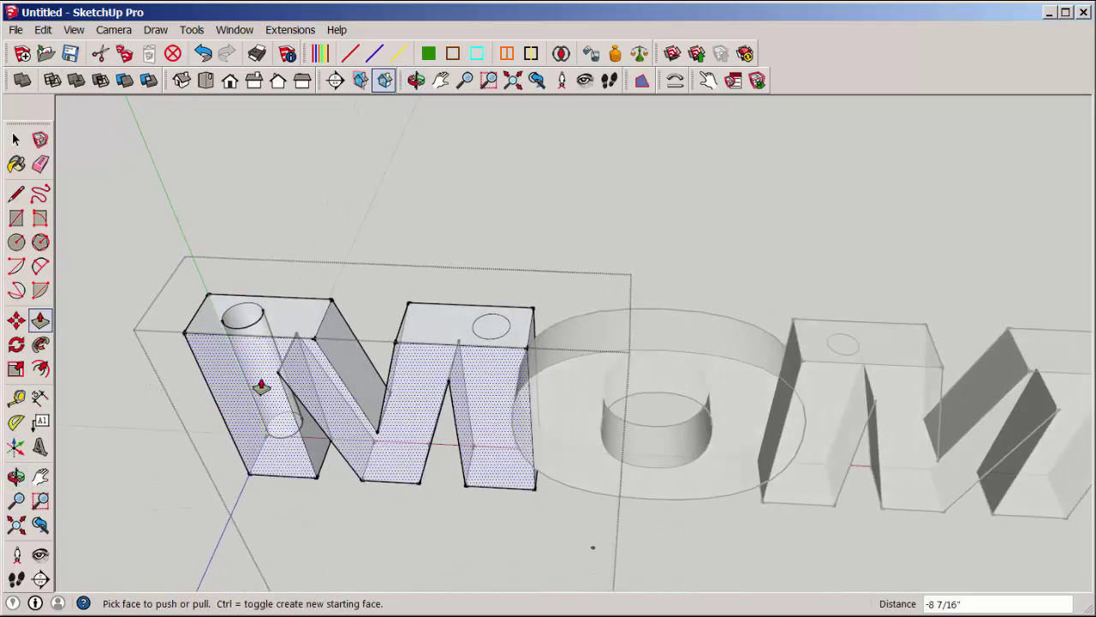
pyautogui.click(493, 326)
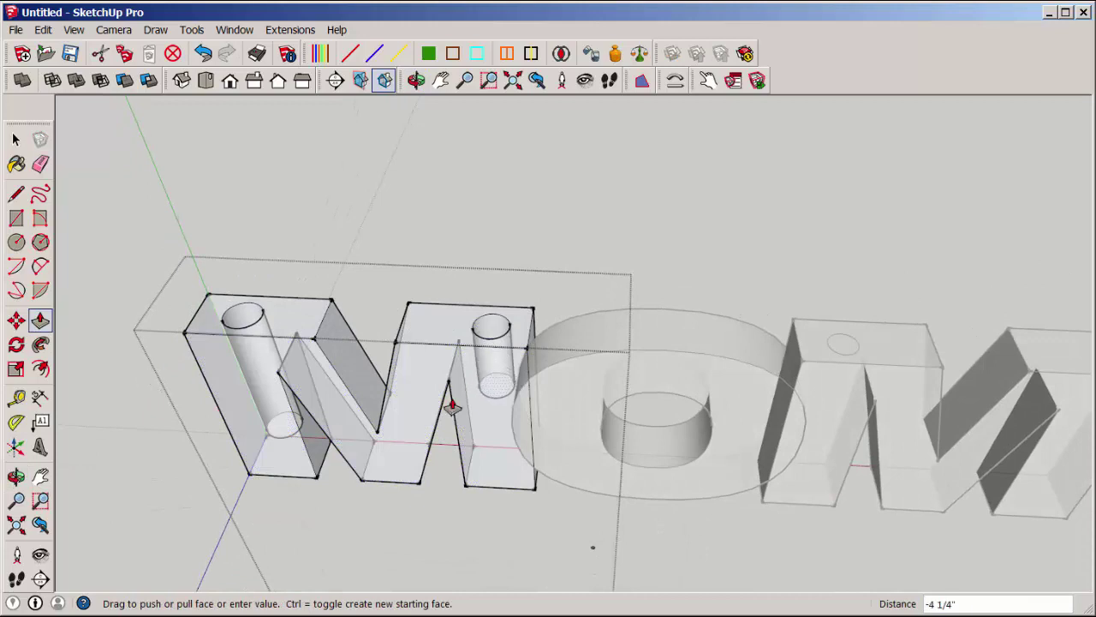
pyautogui.click(289, 444)
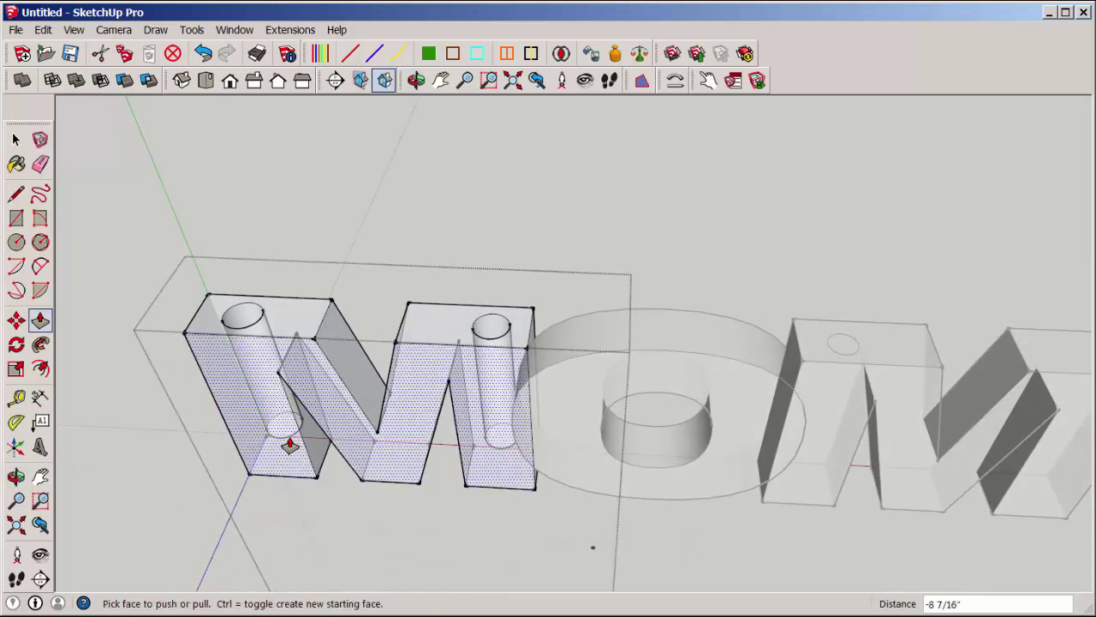
pyautogui.press('space')
pyautogui.click(383, 188)
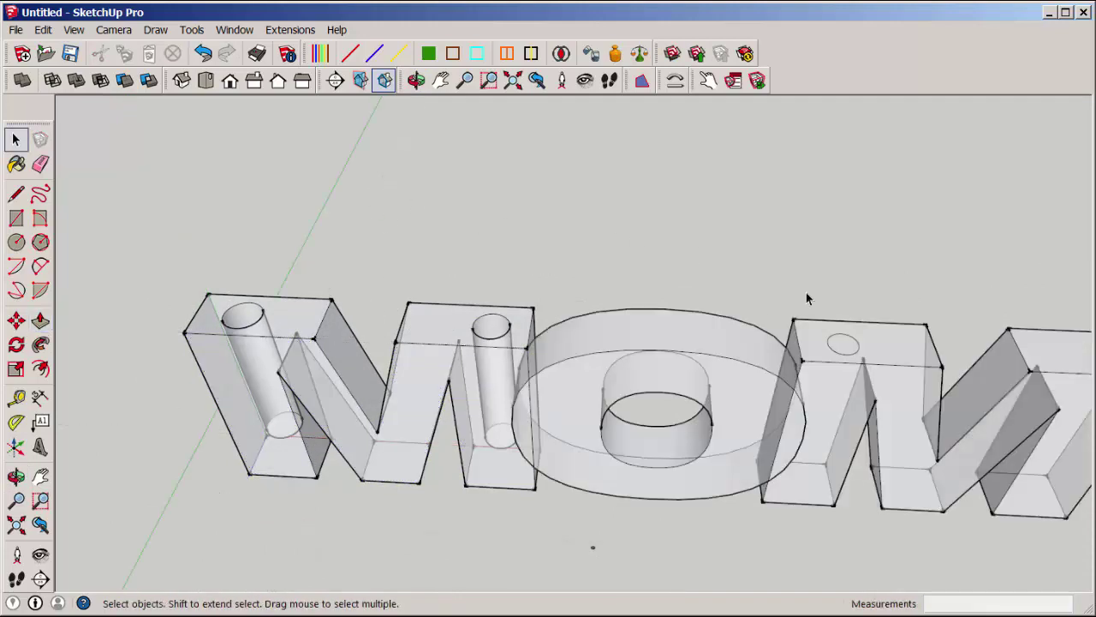
# Open the last M's group and push the circle nearest the O 8 7/16" down, matching the first M's holes
pyautogui.moveTo(746, 283)
pyautogui.mouseDown(button='middle')
pyautogui.moveTo(617, 245)
pyautogui.moveTo(744, 300)
pyautogui.mouseUp(button='middle')
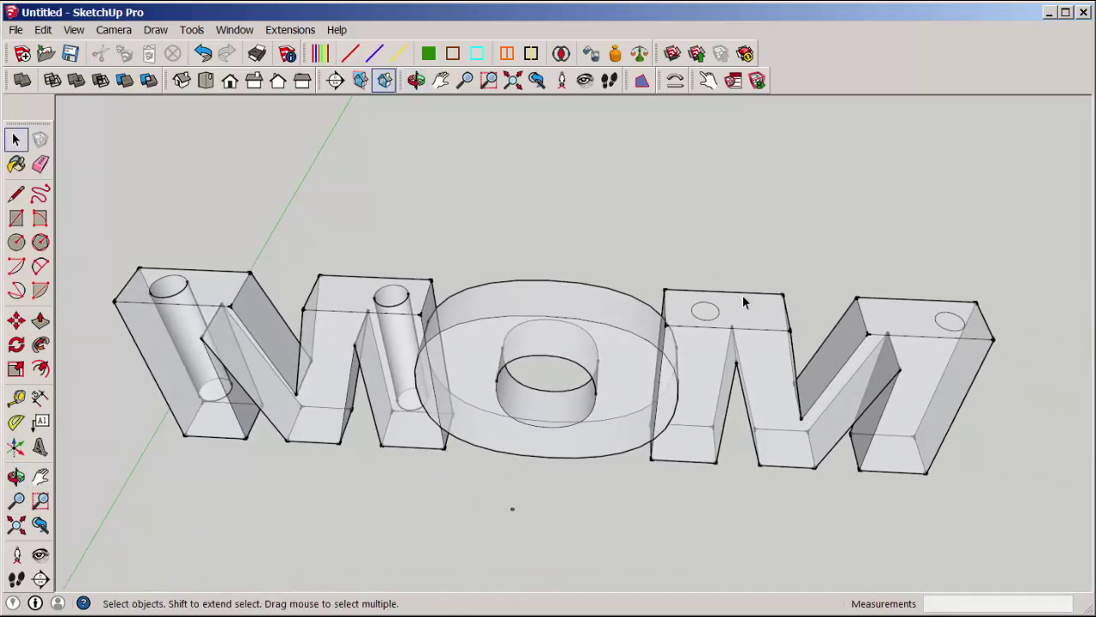
pyautogui.doubleClick(750, 304)
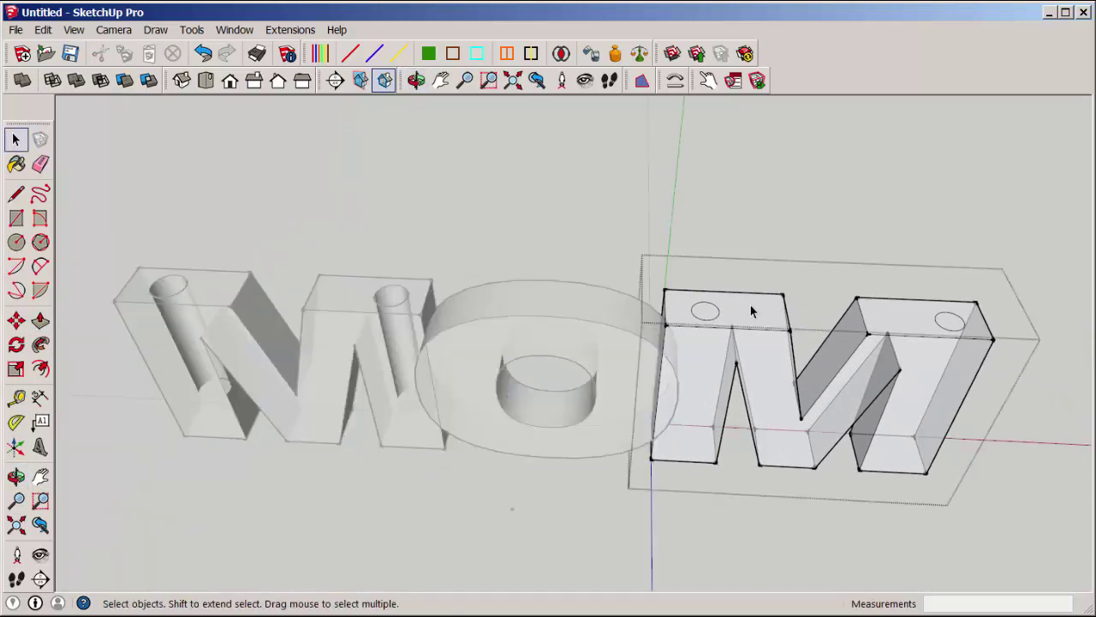
pyautogui.press('p')
pyautogui.click(704, 313)
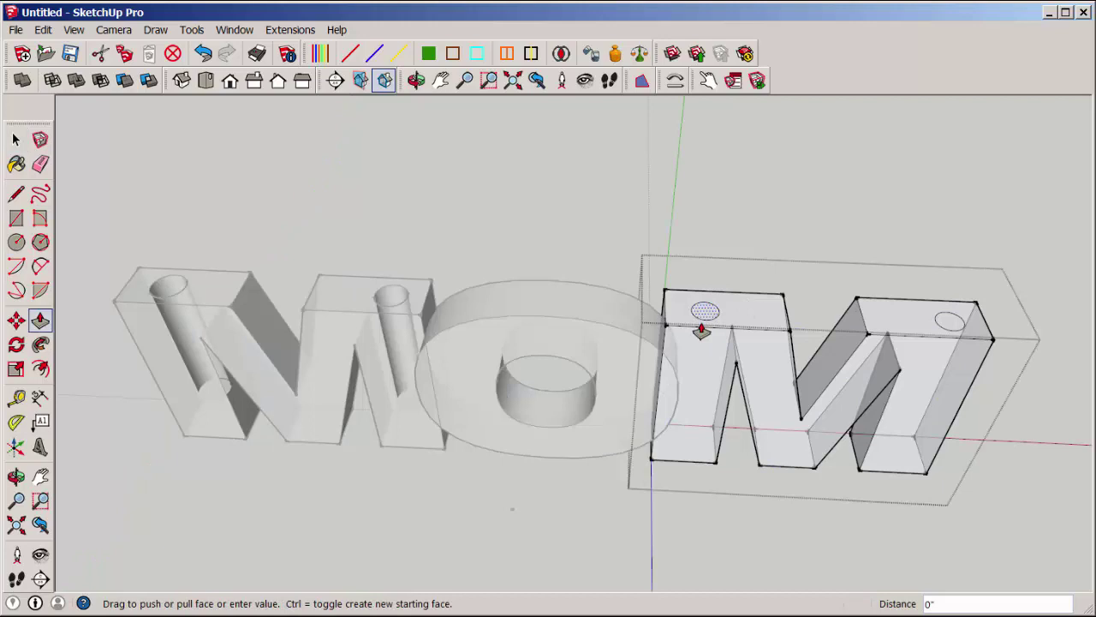
pyautogui.click(418, 416)
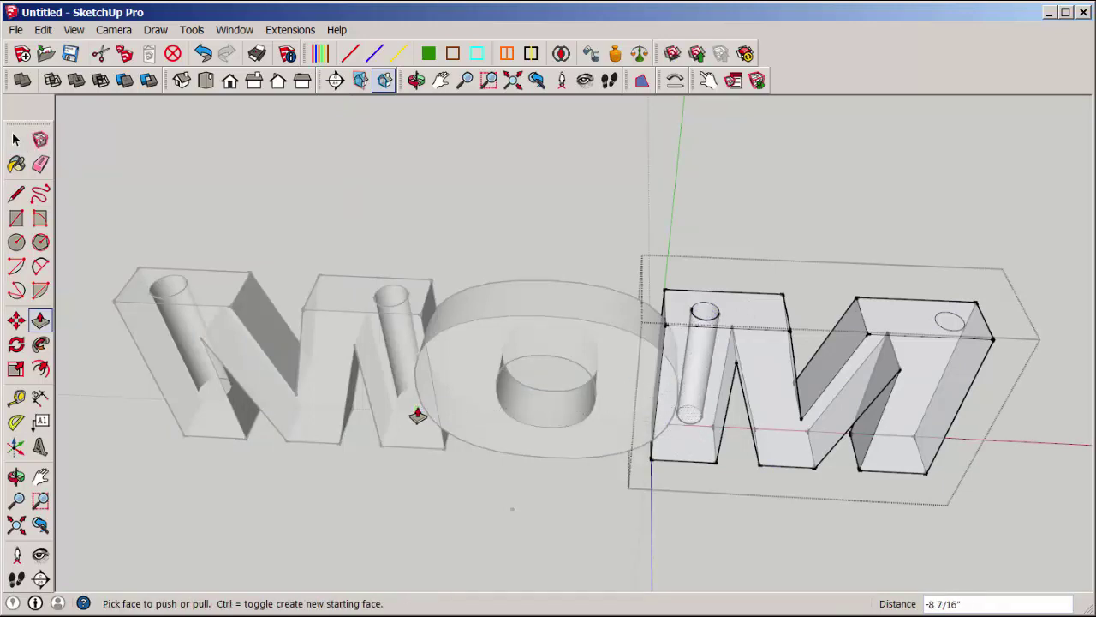
# Push the circle on the last M's outer leg down to the same depth as its other hole
pyautogui.click(947, 321)
pyautogui.click(690, 435)
pyautogui.press('space')
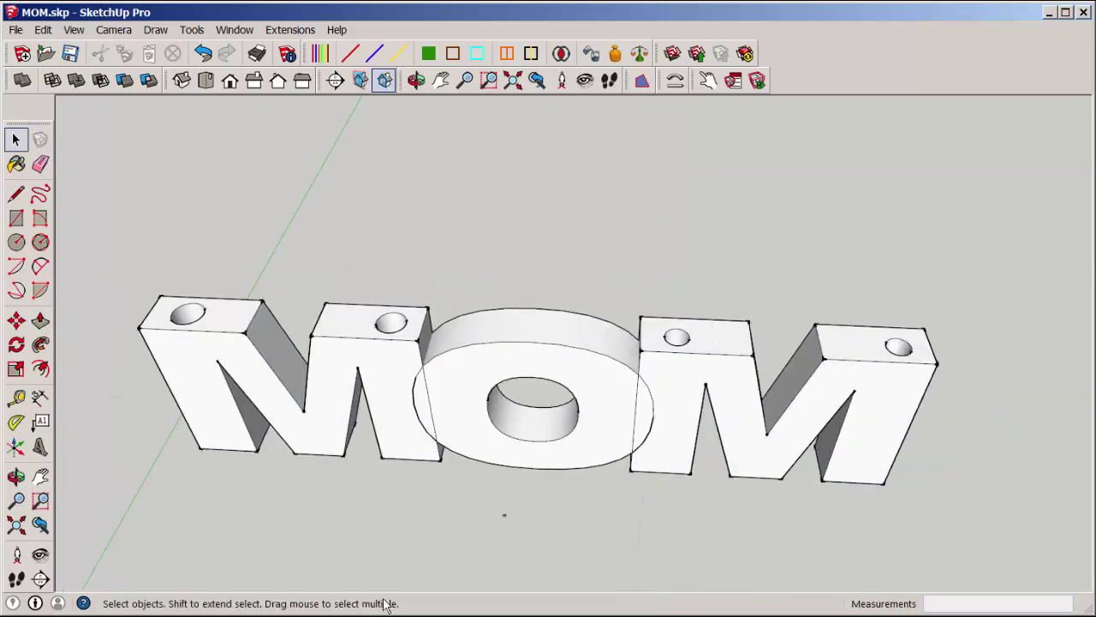
# Show Entity Info for the first M's group
pyautogui.moveTo(507, 492); pyautogui.dragTo(501, 408, button='middle')
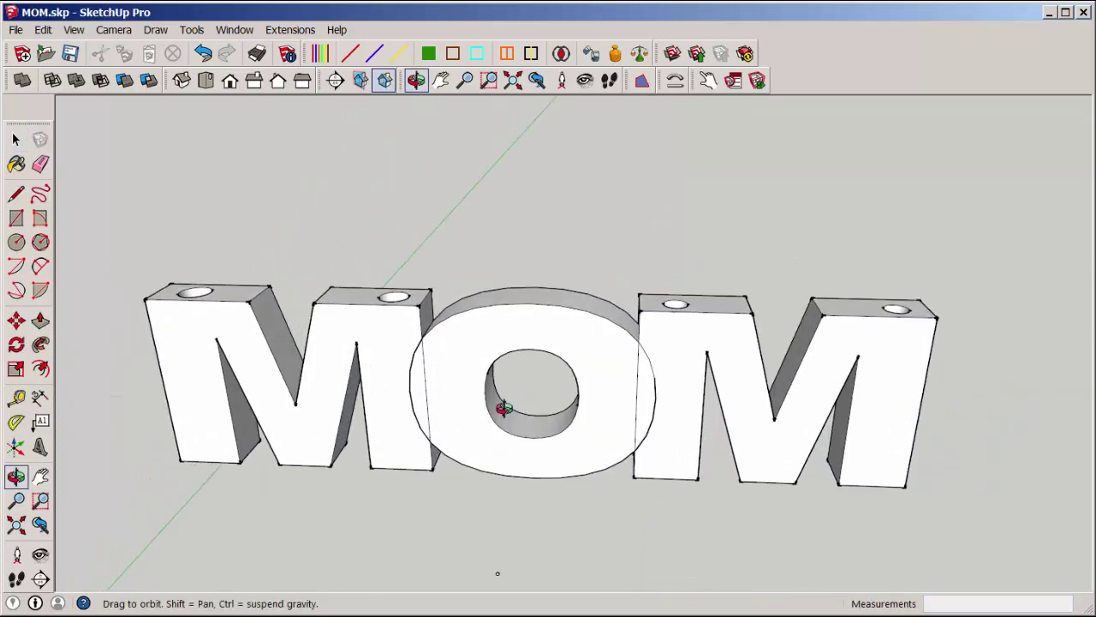
pyautogui.click(381, 342)
pyautogui.rightClick(381, 341)
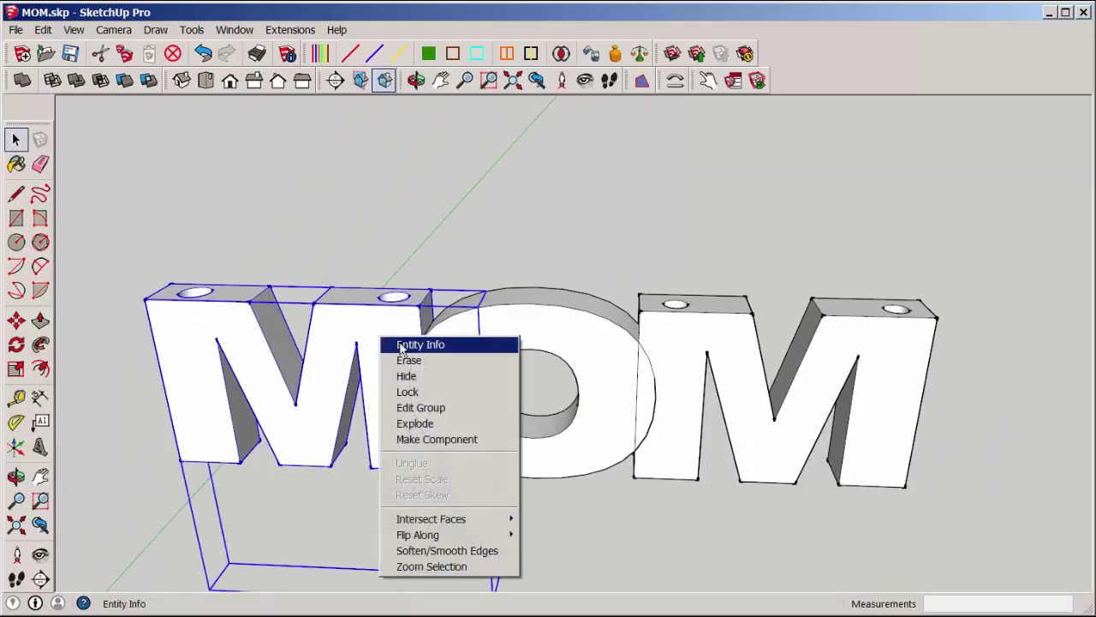
pyautogui.click(409, 343)
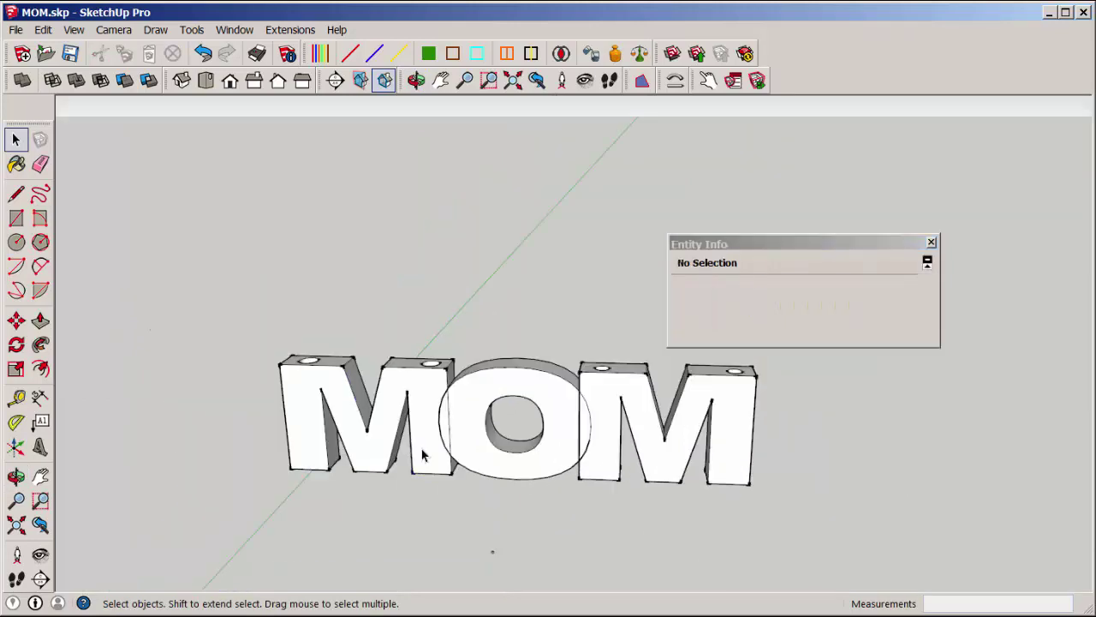
# Open the first M's group, delete the stray small circle below the letter, and close the group
pyautogui.doubleClick(421, 453)
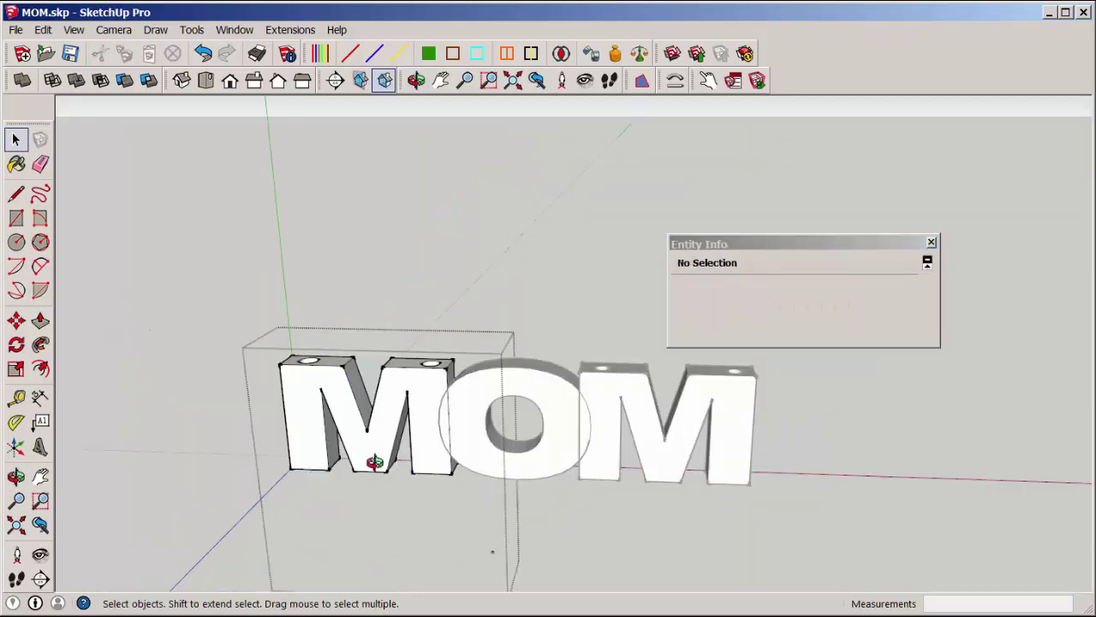
pyautogui.moveTo(413, 520)
pyautogui.mouseDown(button='middle')
pyautogui.moveTo(420, 477)
pyautogui.moveTo(409, 507)
pyautogui.mouseUp(button='middle')
pyautogui.moveTo(336, 513); pyautogui.dragTo(370, 370, button='middle')
pyautogui.scroll(6, 433, 493)
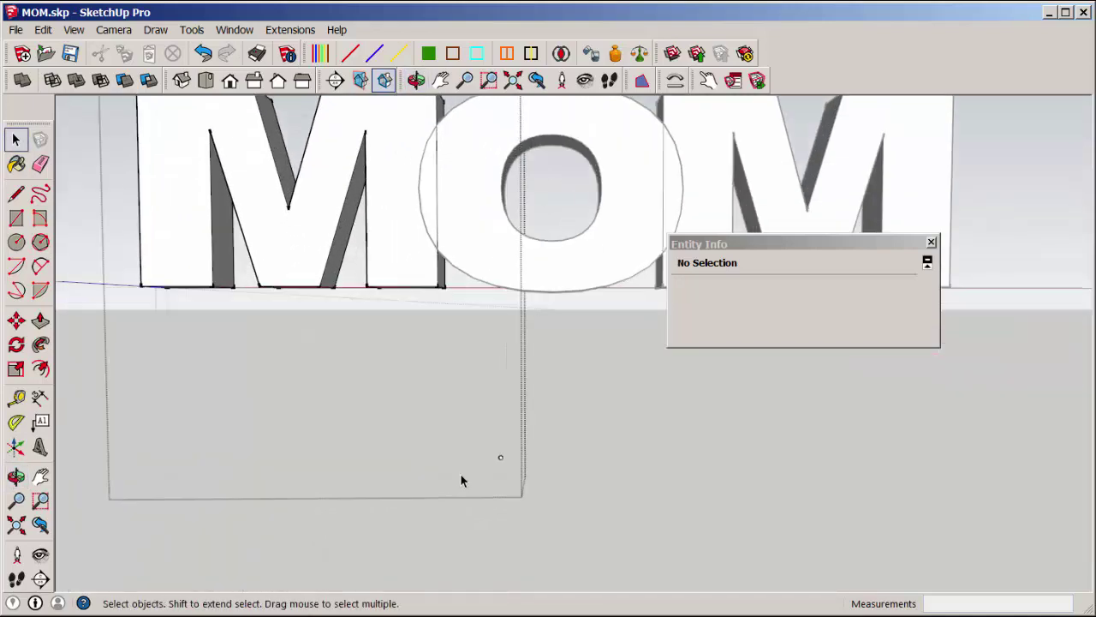
pyautogui.moveTo(427, 411); pyautogui.dragTo(559, 486)
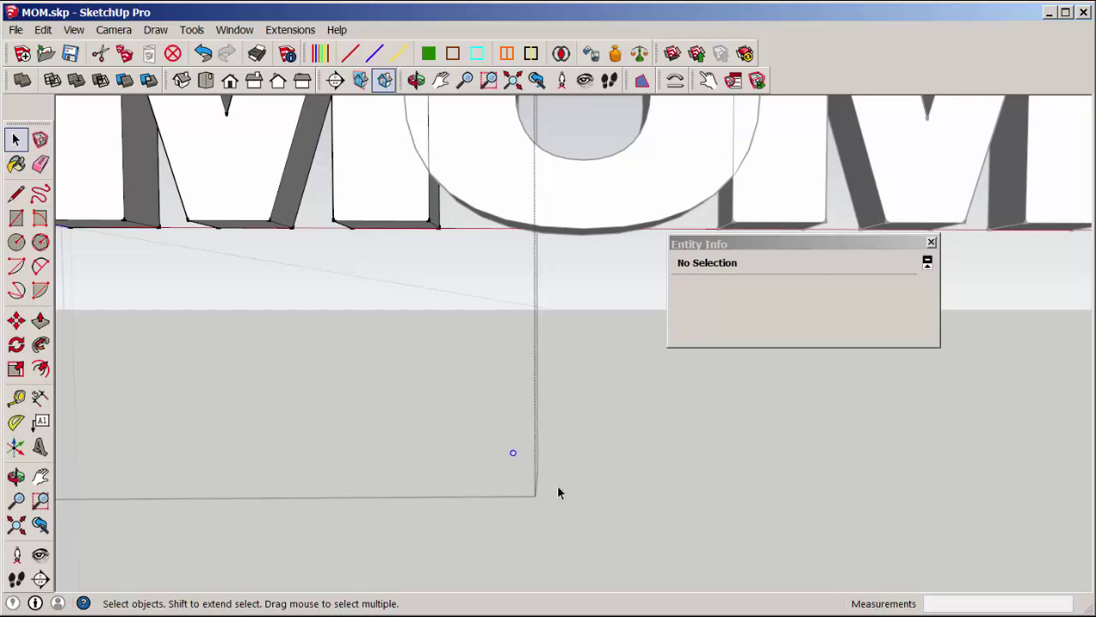
pyautogui.hotkey('ctrl', 't')
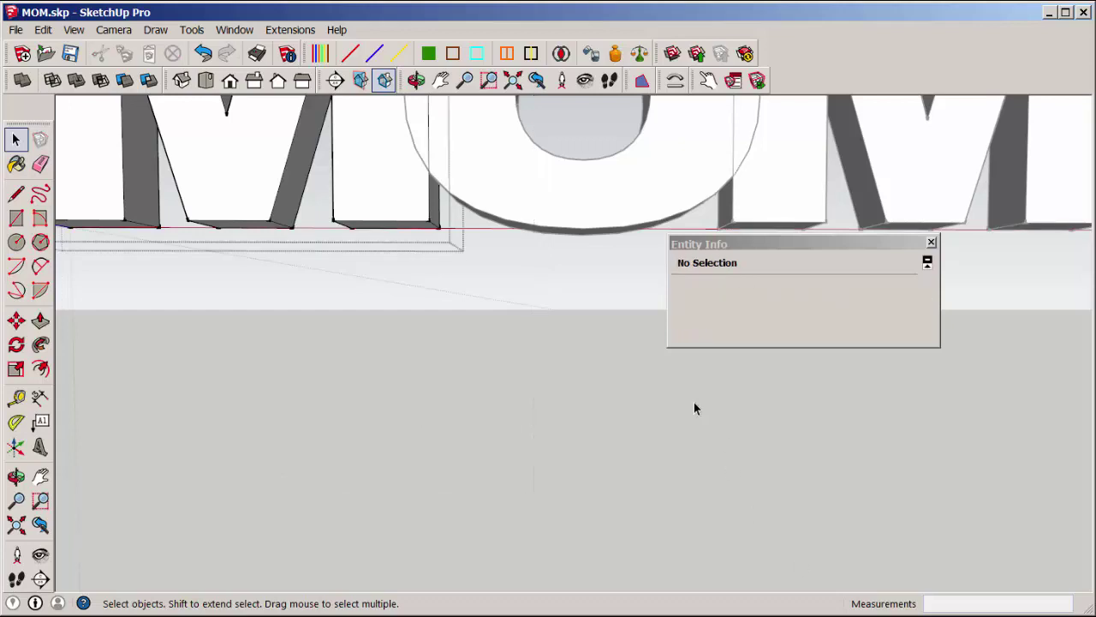
pyautogui.scroll(-6, 572, 399)
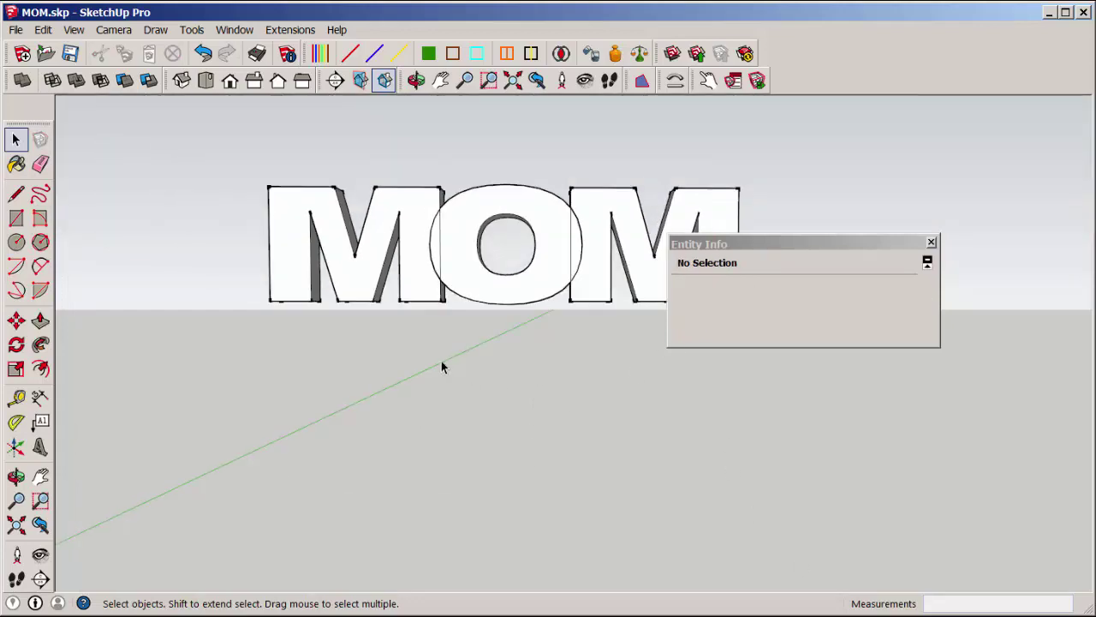
# Check in Entity Info whether the first M, the O and the last M are each solid groups
pyautogui.press('o')
pyautogui.moveTo(415, 409); pyautogui.dragTo(409, 343)
pyautogui.press('space')
pyautogui.click(409, 220)
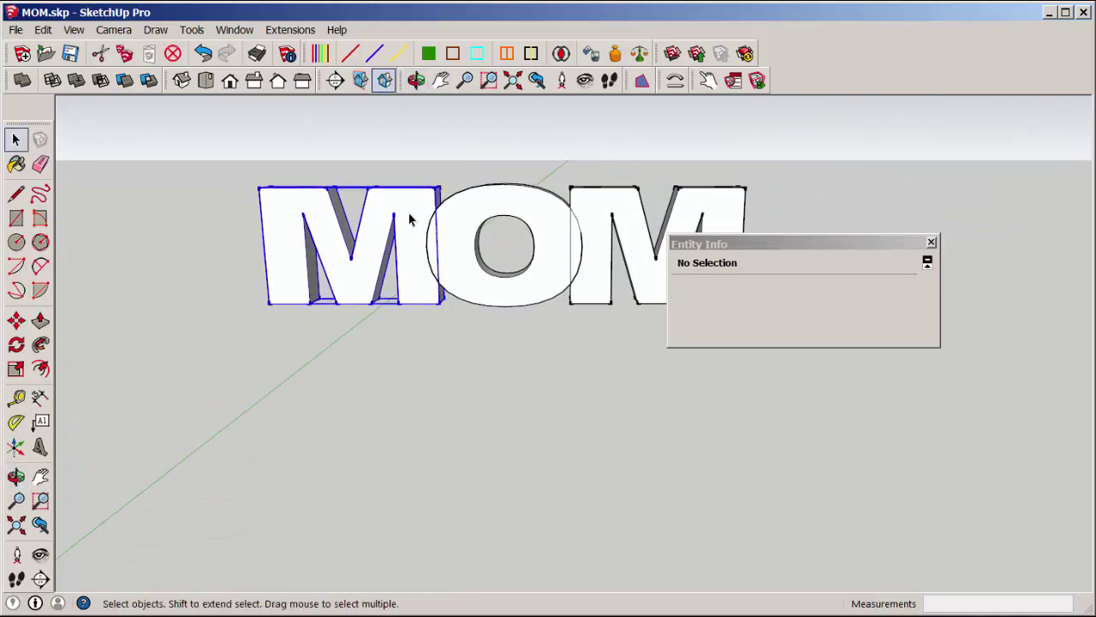
pyautogui.moveTo(827, 246); pyautogui.dragTo(618, 344)
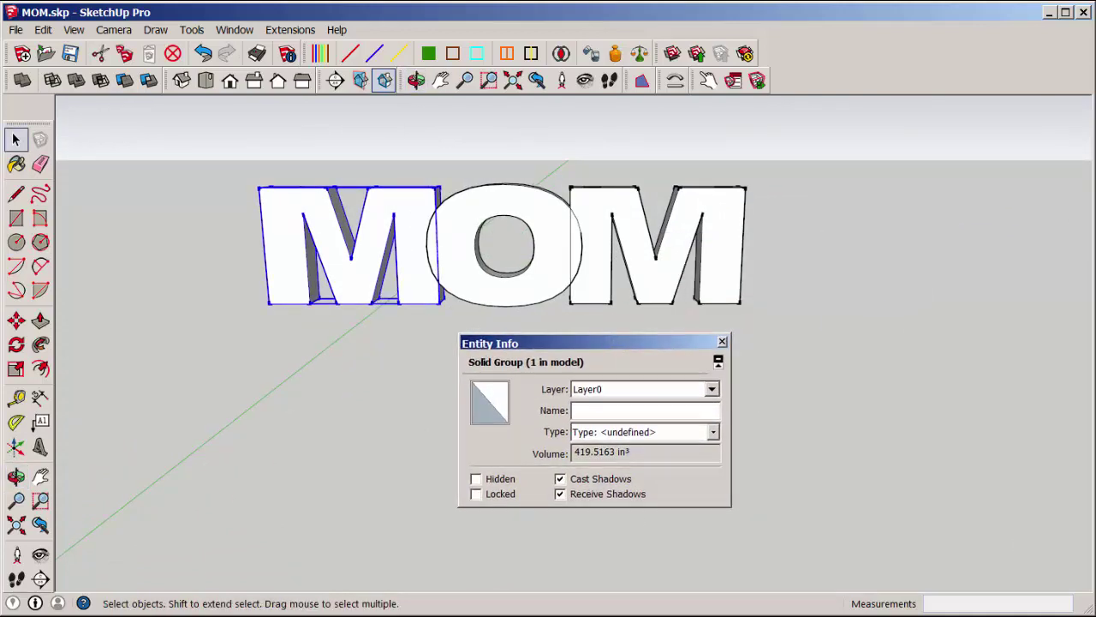
pyautogui.click(542, 207)
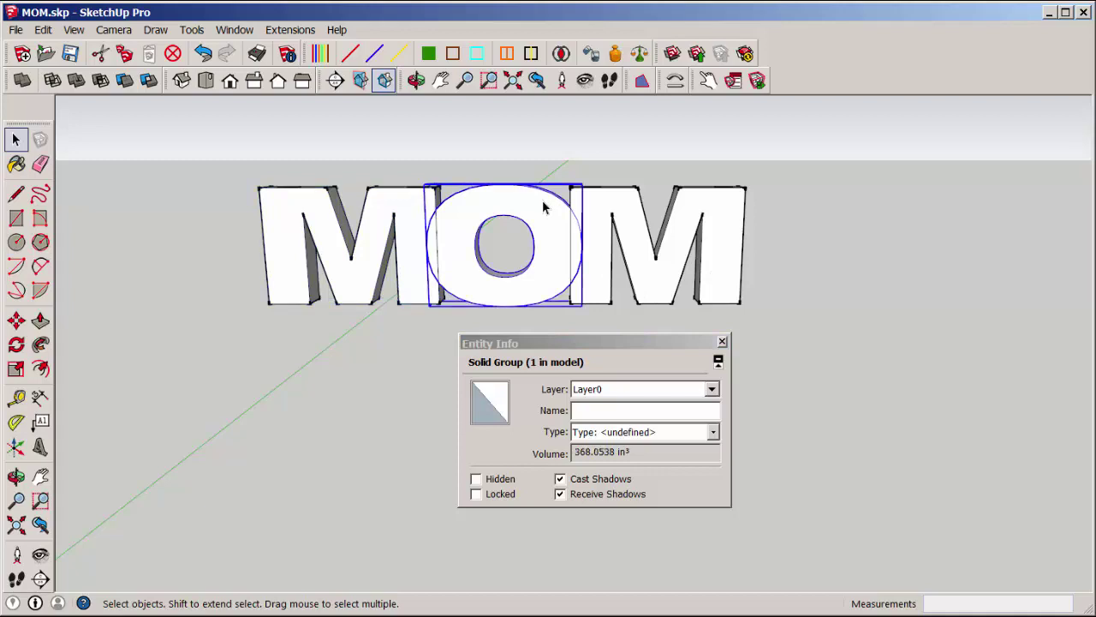
pyautogui.click(720, 219)
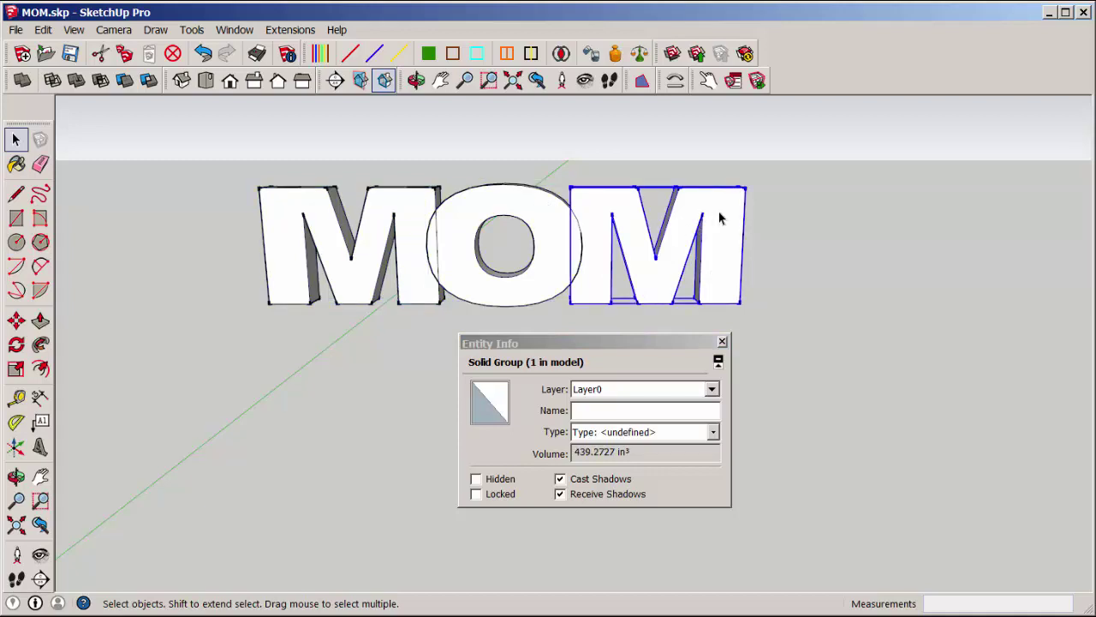
# Close Entity Info and union the first M, the O and the last M into a single solid
pyautogui.click(722, 342)
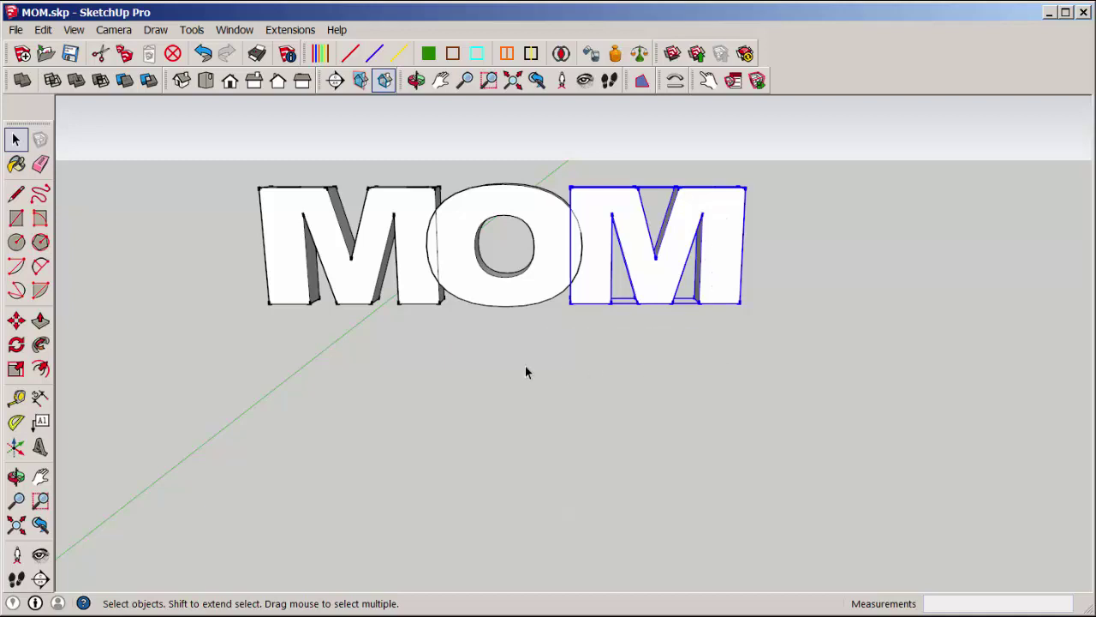
pyautogui.click(336, 358)
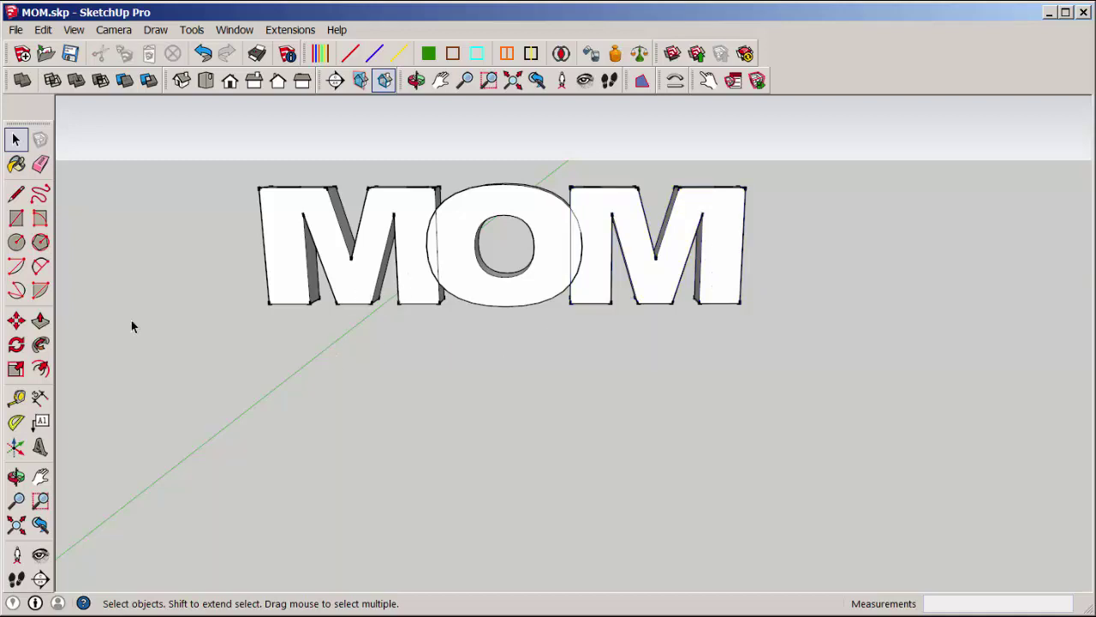
pyautogui.click(82, 86)
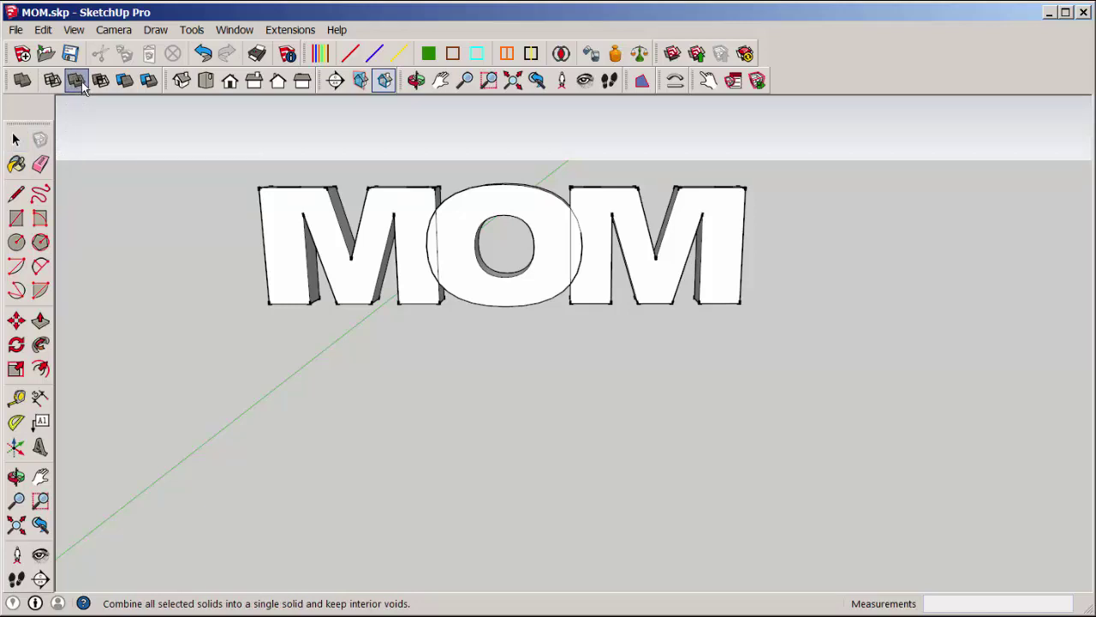
pyautogui.click(306, 205)
pyautogui.click(517, 203)
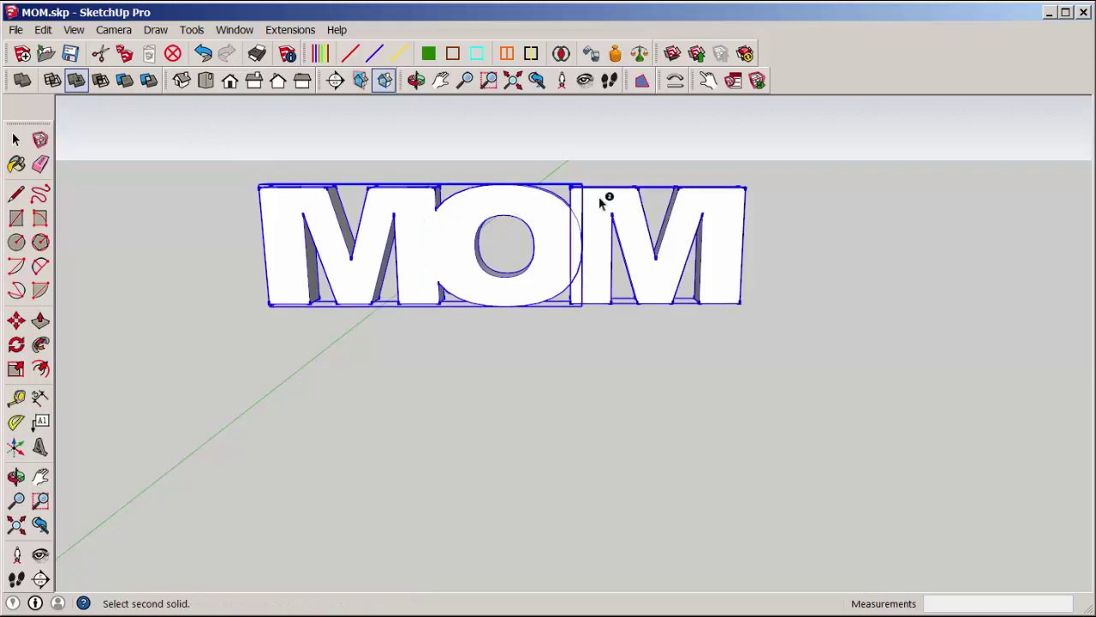
pyautogui.click(628, 203)
pyautogui.moveTo(514, 411); pyautogui.dragTo(467, 342, button='middle')
pyautogui.click(445, 424)
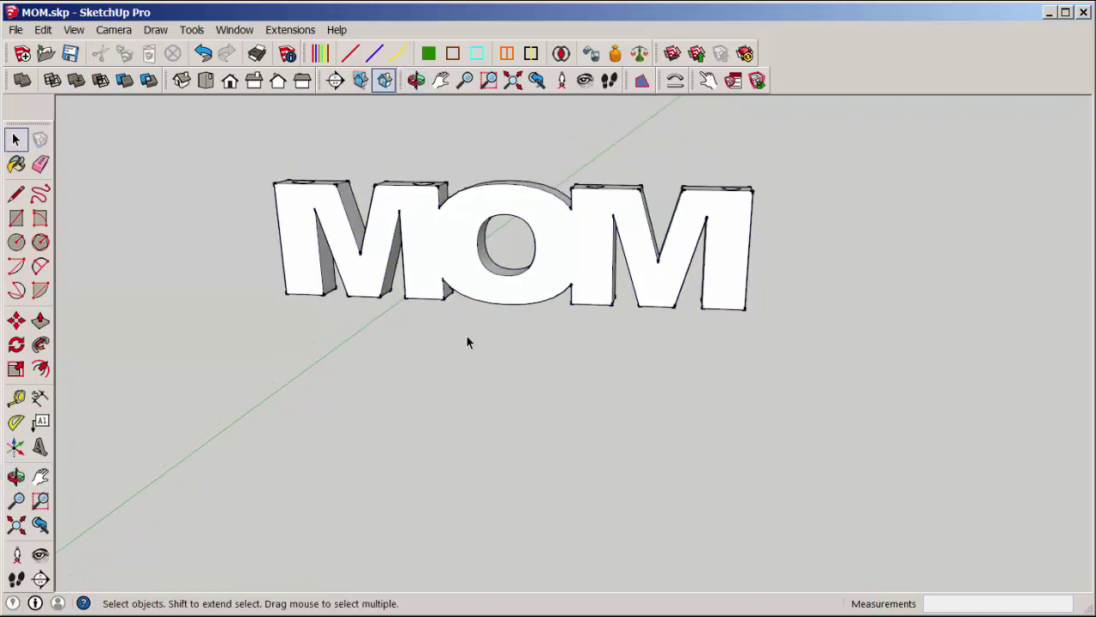
# Open the merged MOM group and offset the outline of its front face inward by about 1/4"
pyautogui.scroll(2, 446, 257)
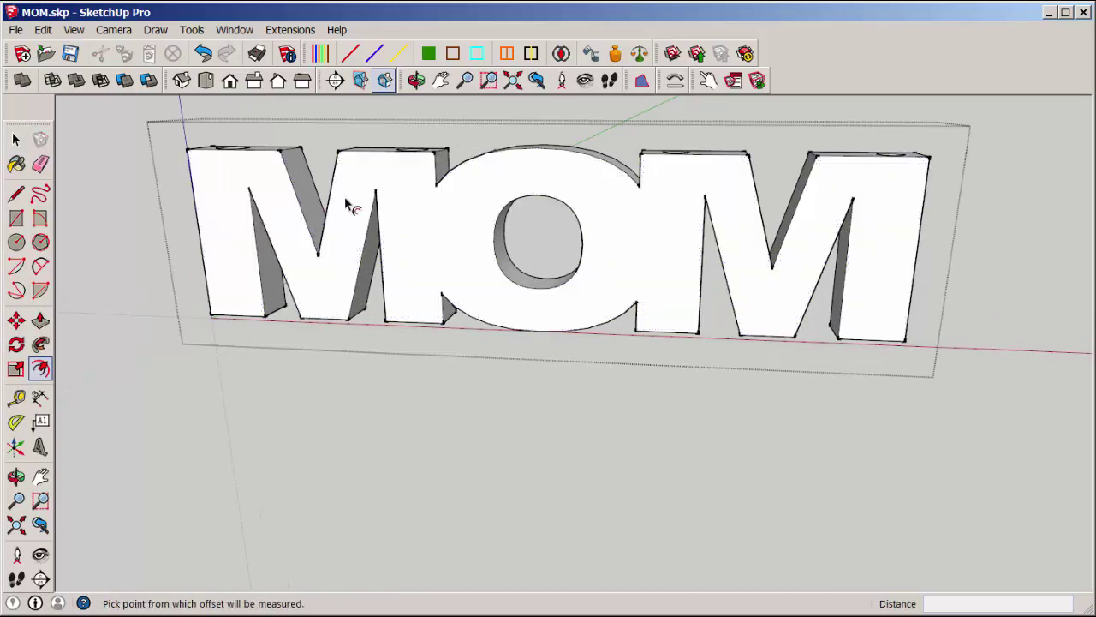
pyautogui.click(371, 171)
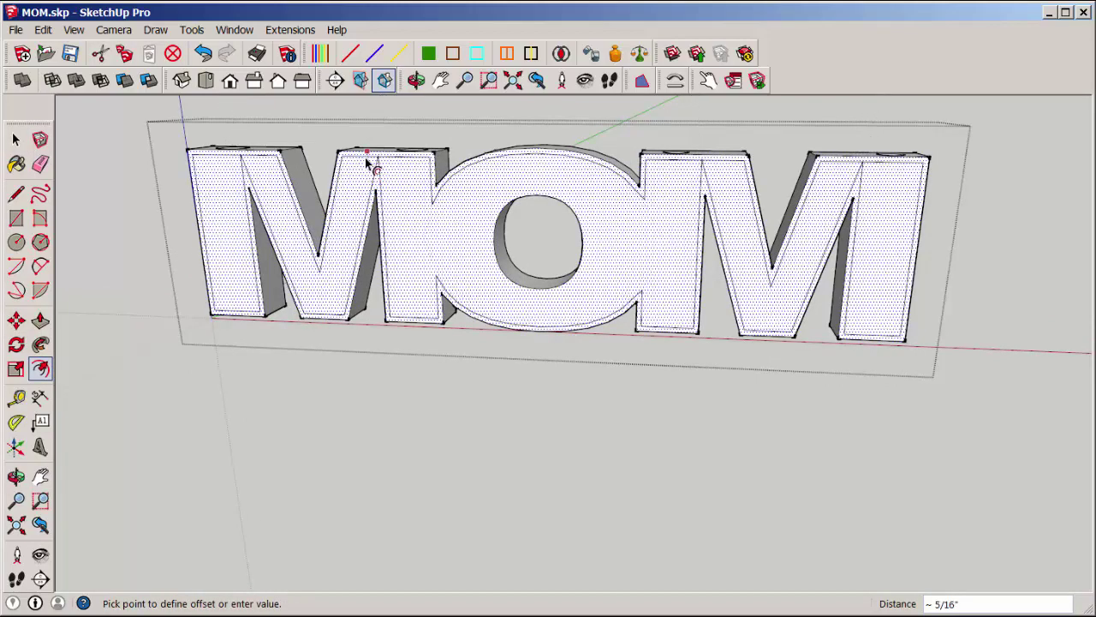
pyautogui.hotkey('ctrl', 'z')
pyautogui.click(378, 161)
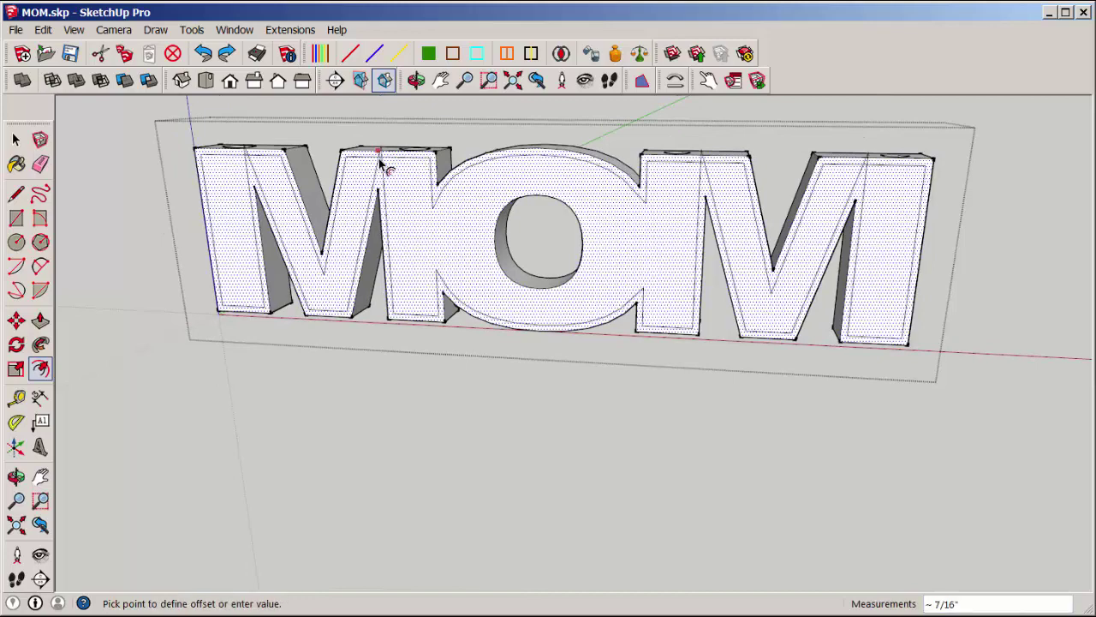
pyautogui.click(378, 161)
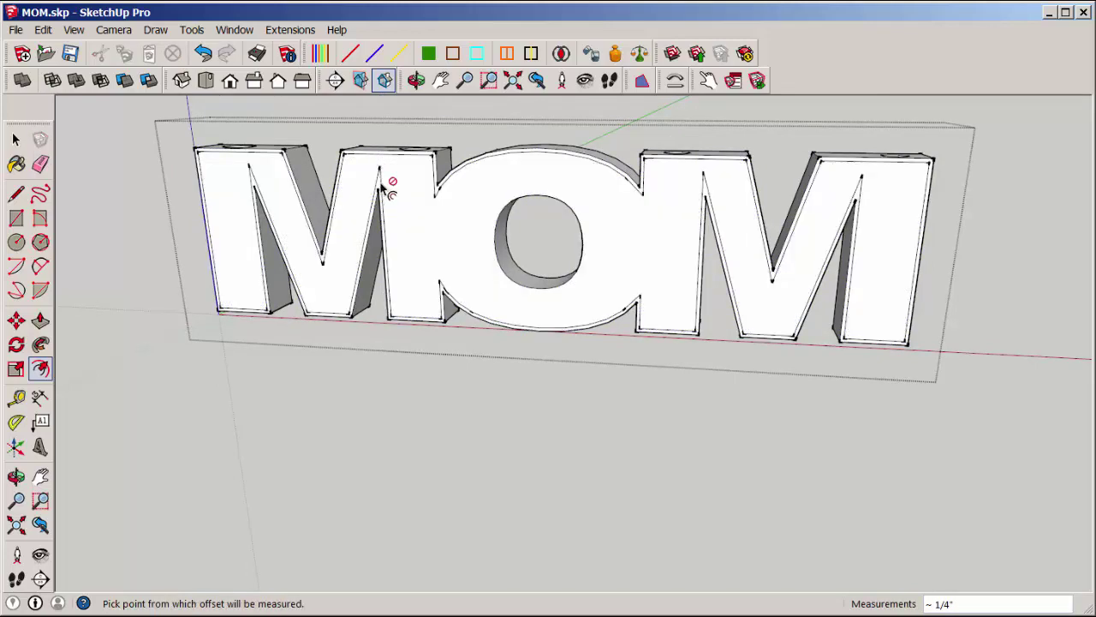
# Move the inset front face outward about 1 3/16" to bevel the front edges of the letters, and close the group
pyautogui.moveTo(357, 385); pyautogui.dragTo(321, 385, button='middle')
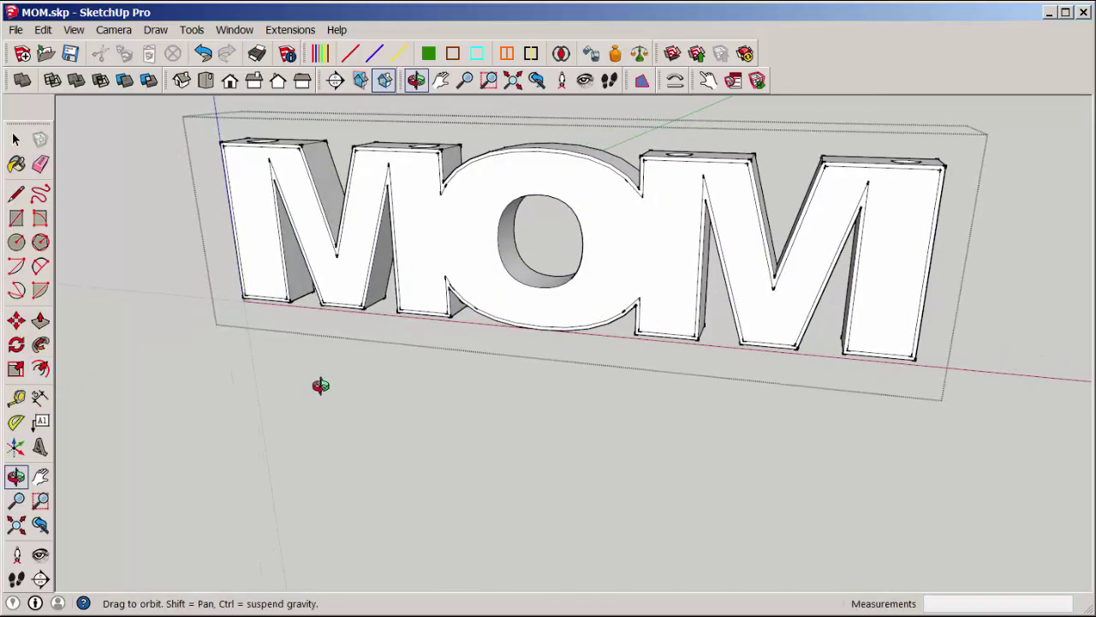
pyautogui.click(17, 319)
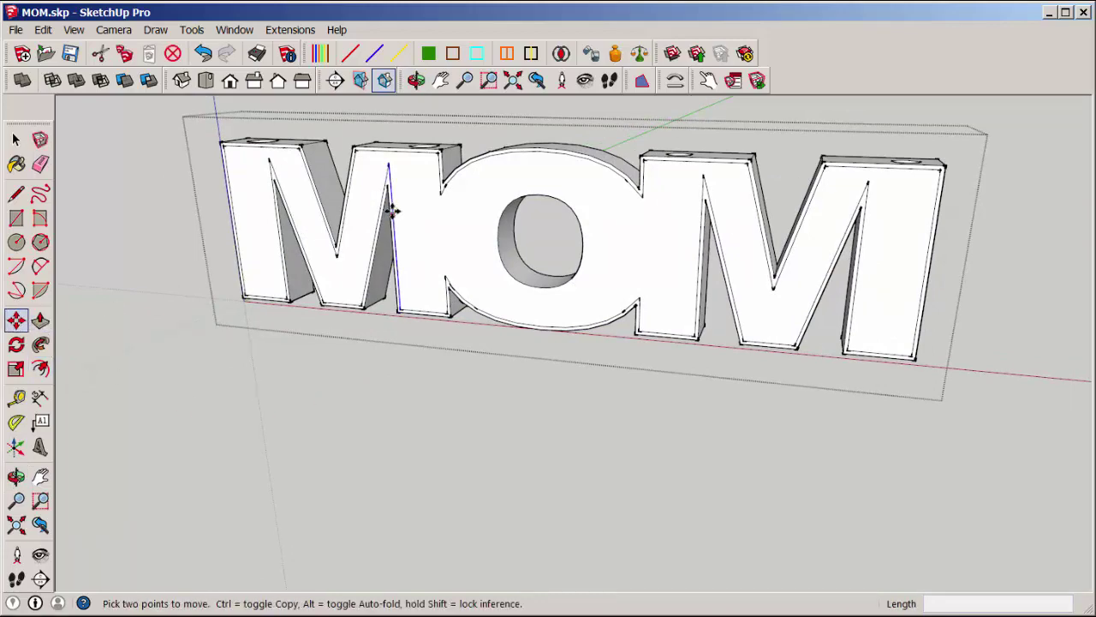
pyautogui.moveTo(411, 201)
pyautogui.mouseDown(button='middle')
pyautogui.moveTo(392, 220)
pyautogui.moveTo(419, 200)
pyautogui.mouseUp(button='middle')
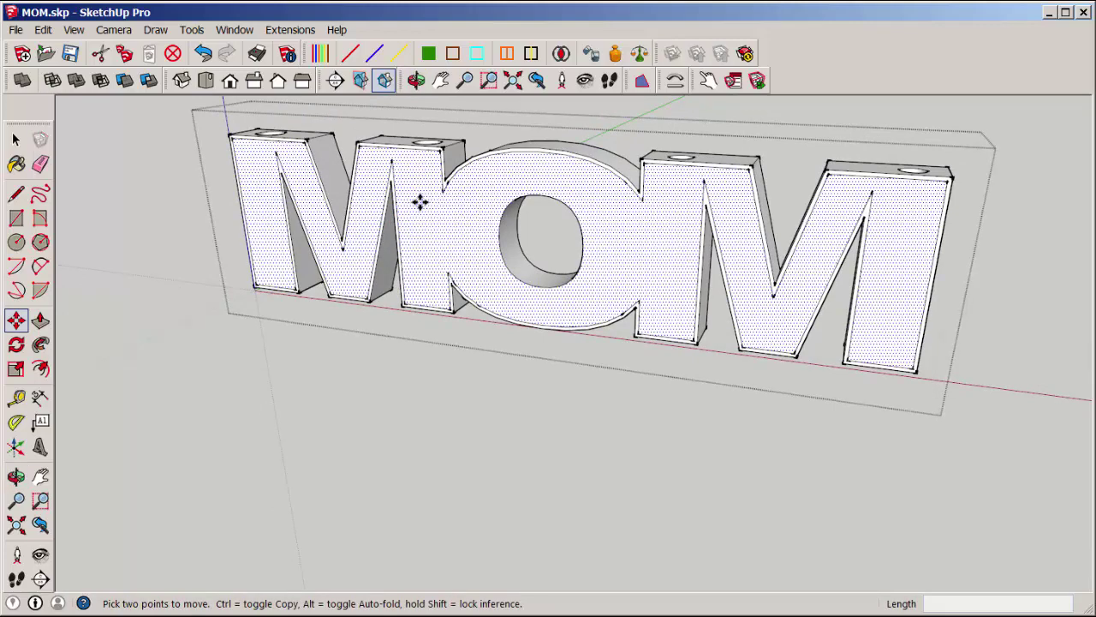
pyautogui.click(420, 201)
pyautogui.moveTo(413, 218); pyautogui.dragTo(384, 203, button='middle')
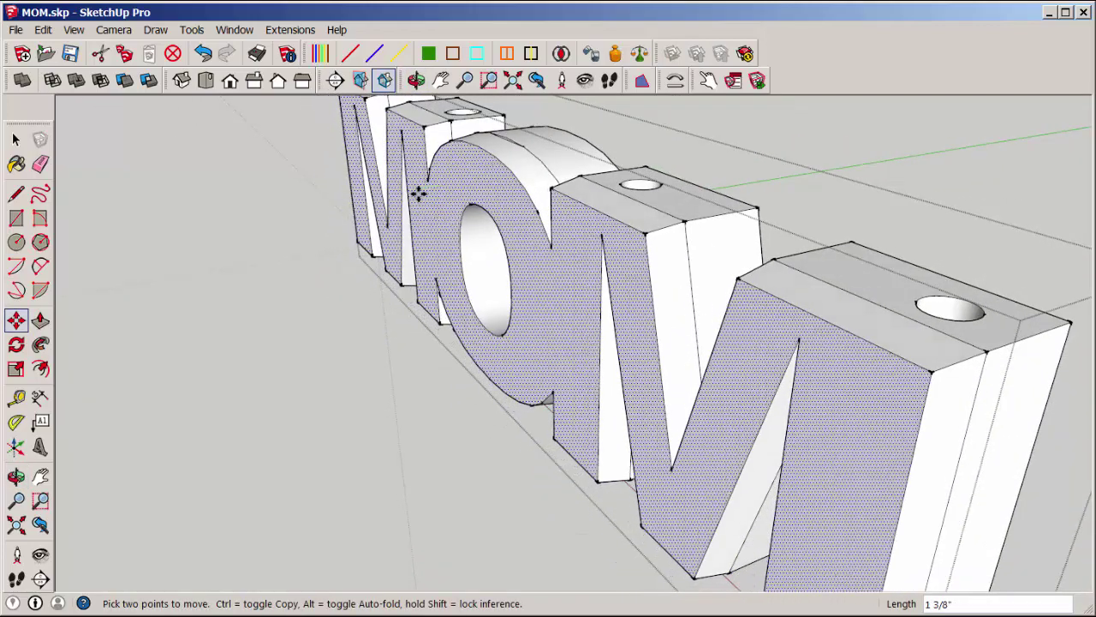
pyautogui.click(422, 194)
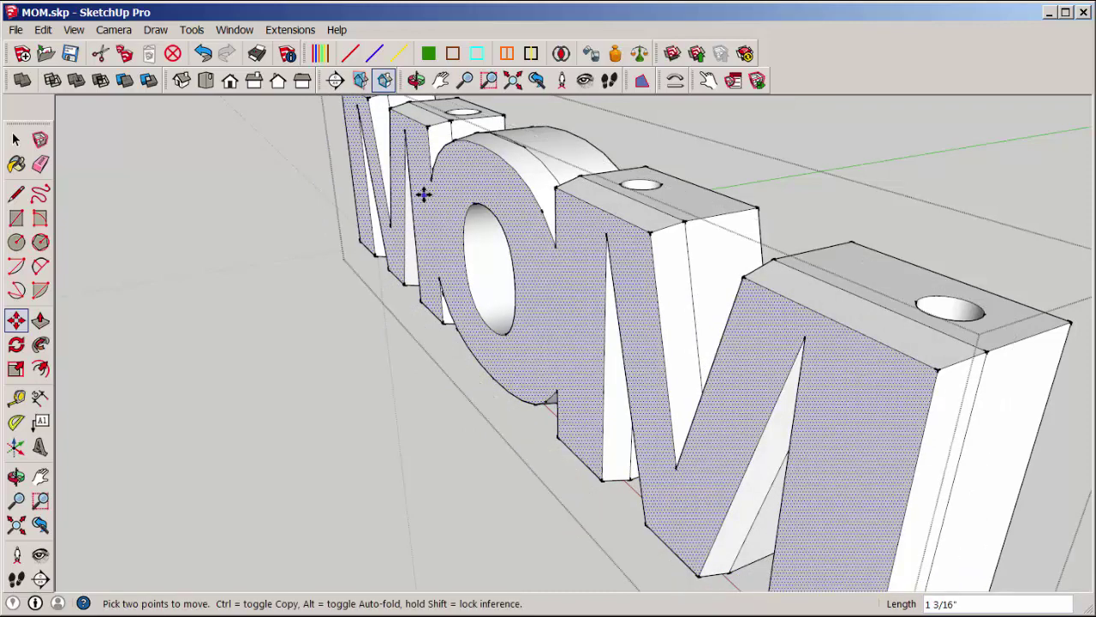
pyautogui.press('space')
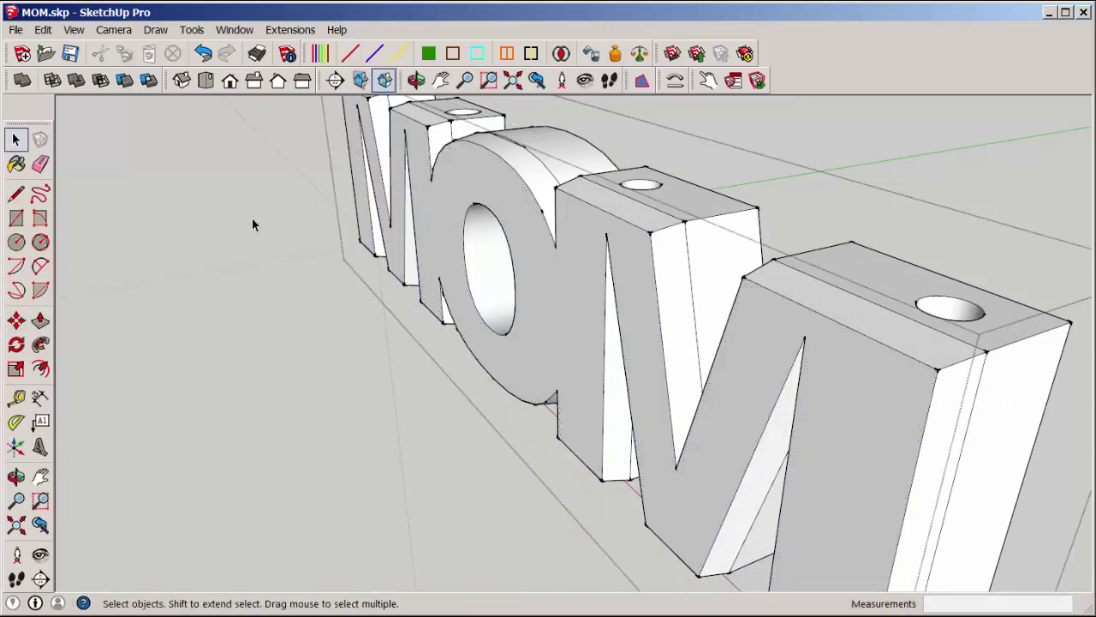
pyautogui.moveTo(252, 218); pyautogui.dragTo(275, 270, button='middle')
pyautogui.scroll(-4, 343, 316)
pyautogui.moveTo(401, 362); pyautogui.dragTo(448, 335, button='middle')
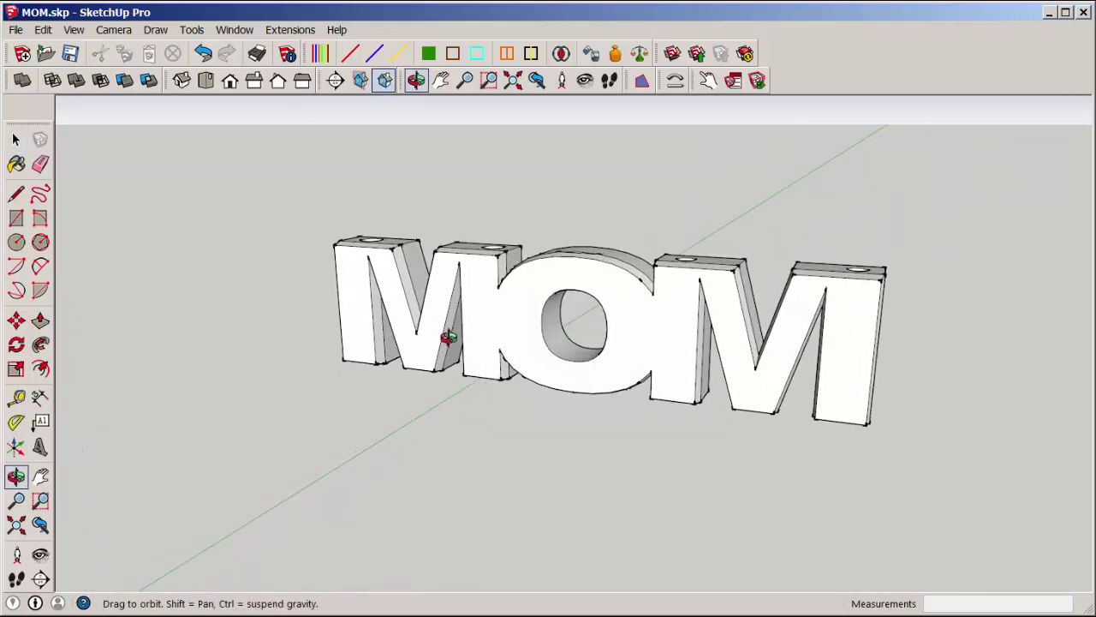
# Measure from the first M's lower outer corner to the last M's and resize the whole model so that this length is 12"
pyautogui.click(351, 349)
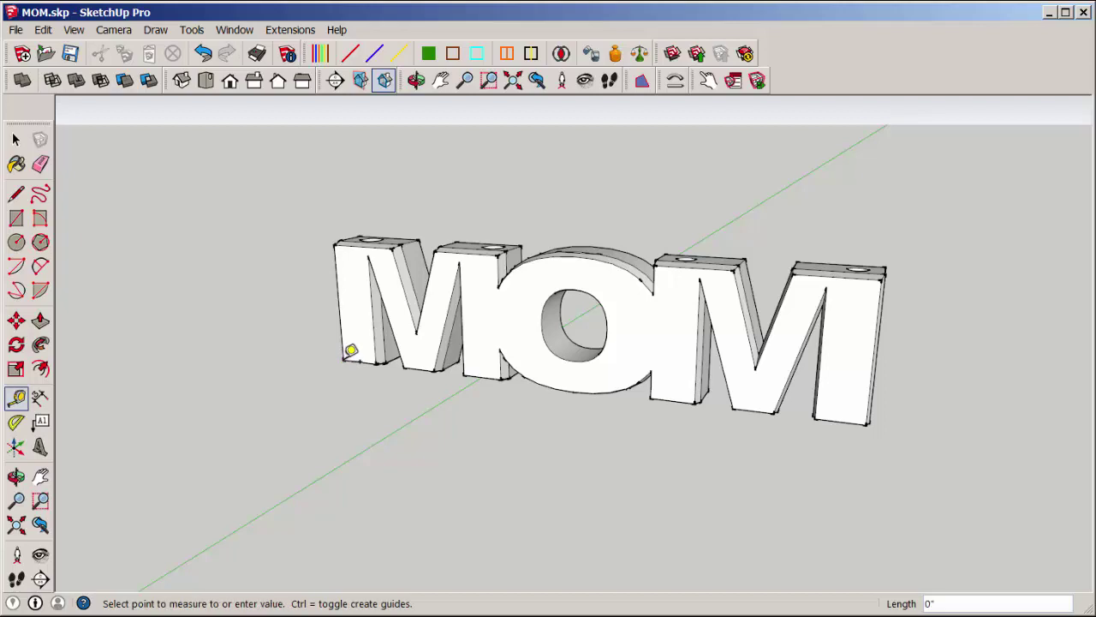
pyautogui.click(872, 420)
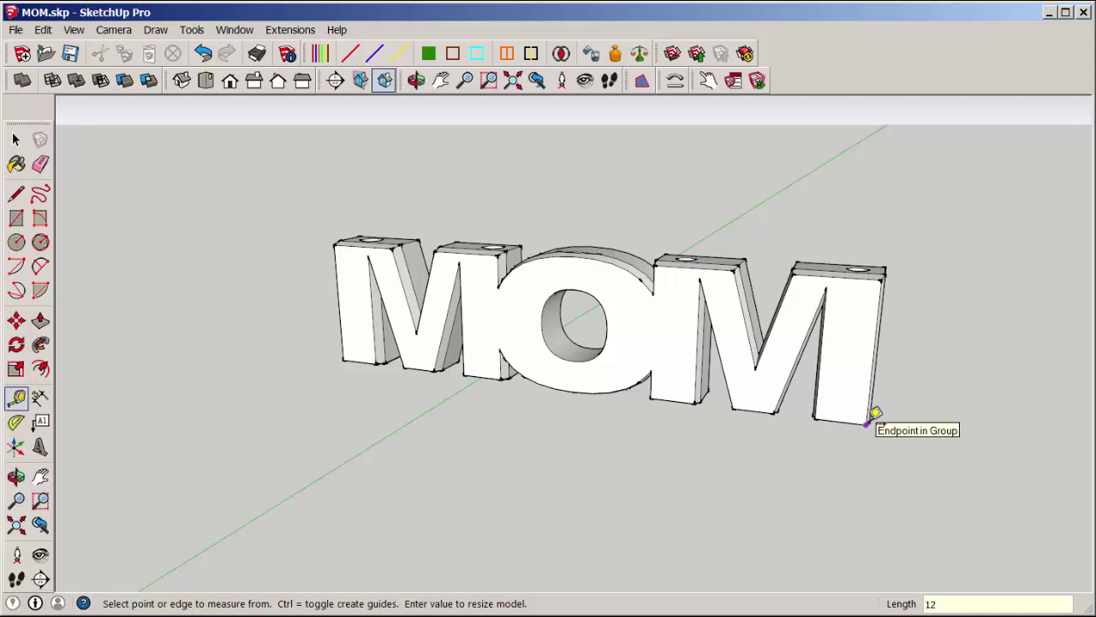
pyautogui.press('Return')
pyautogui.press('Return')
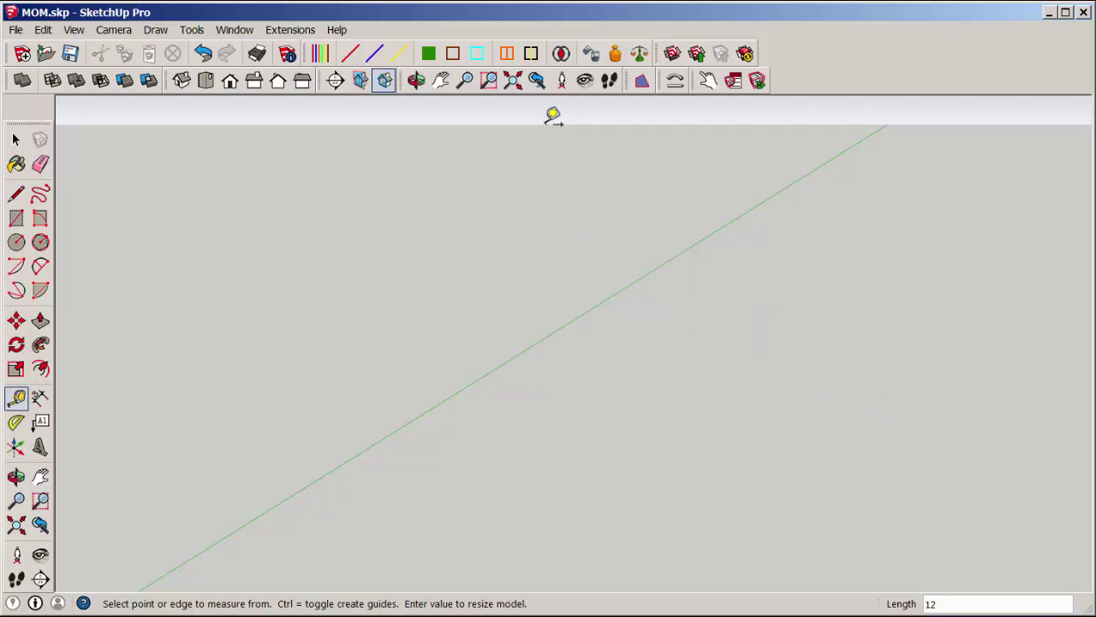
pyautogui.click(512, 80)
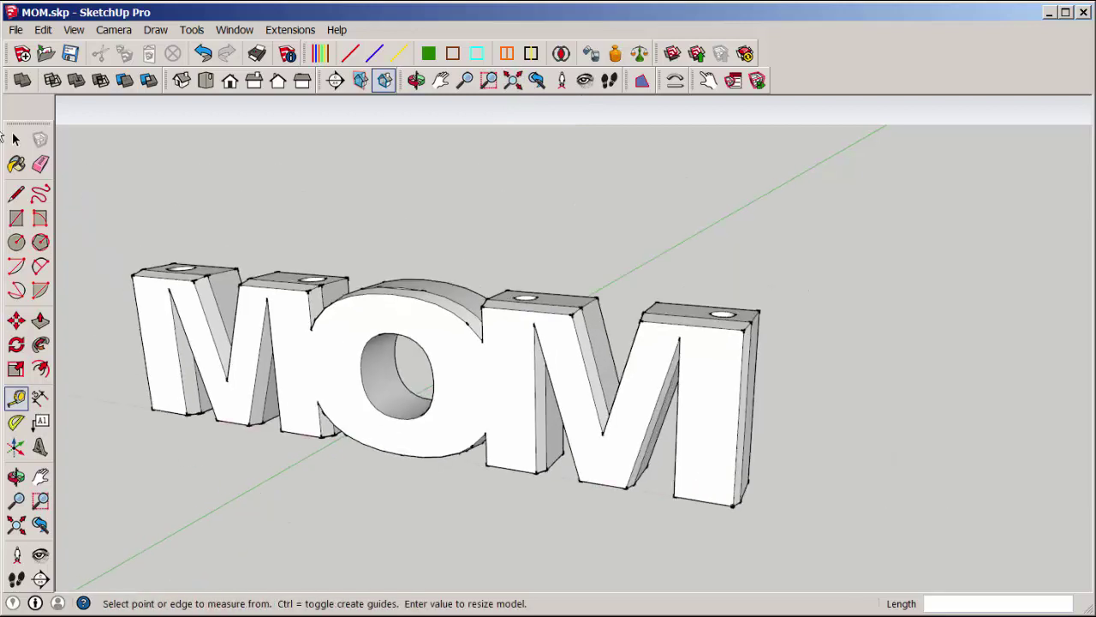
pyautogui.click(15, 139)
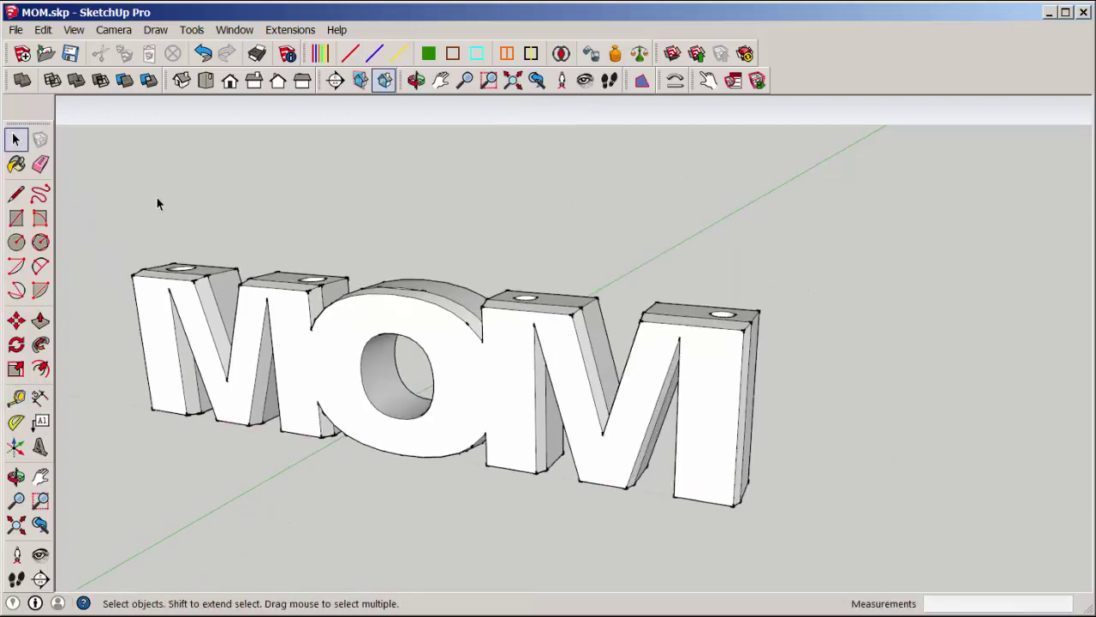